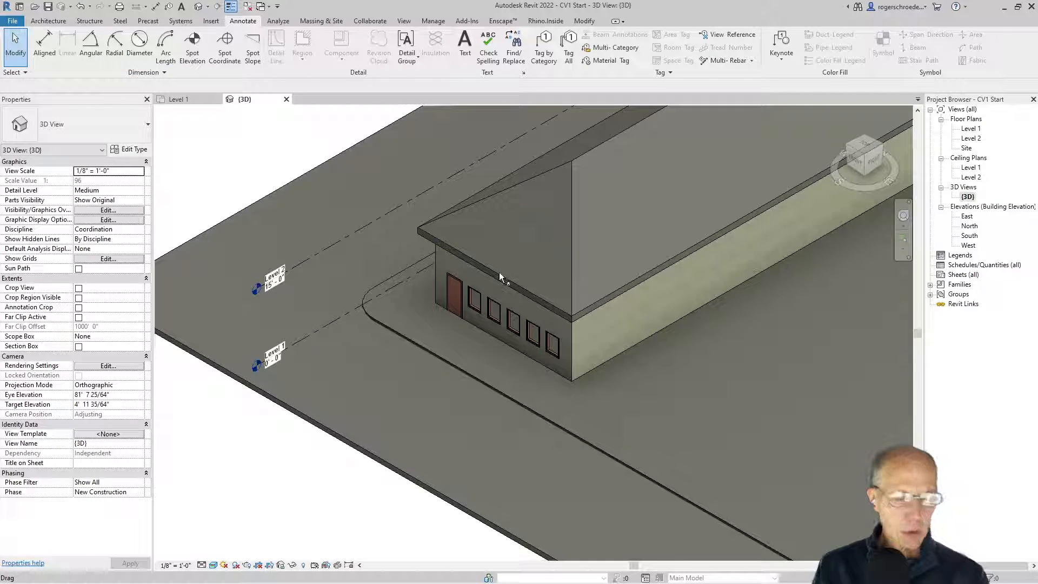
- Check the Level 1 floor plan and open the South building elevation
click(179, 99)
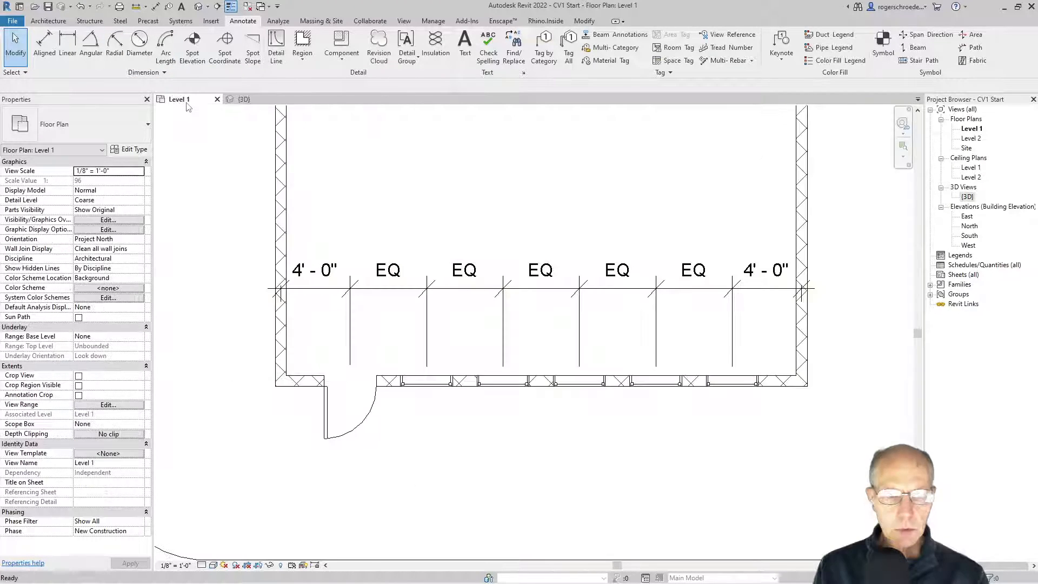
scroll(406, 261, down, 5)
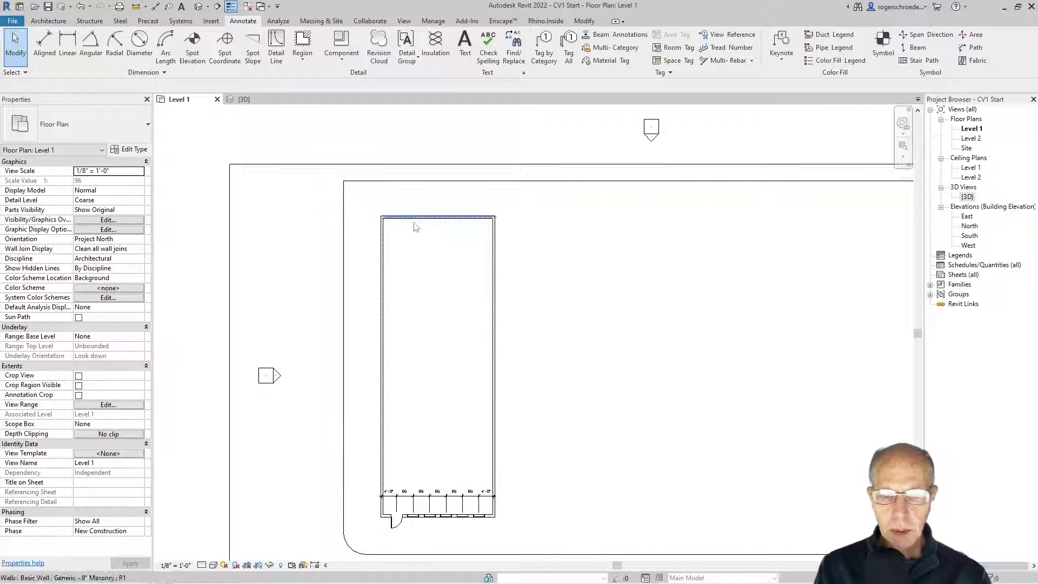
double_click(969, 237)
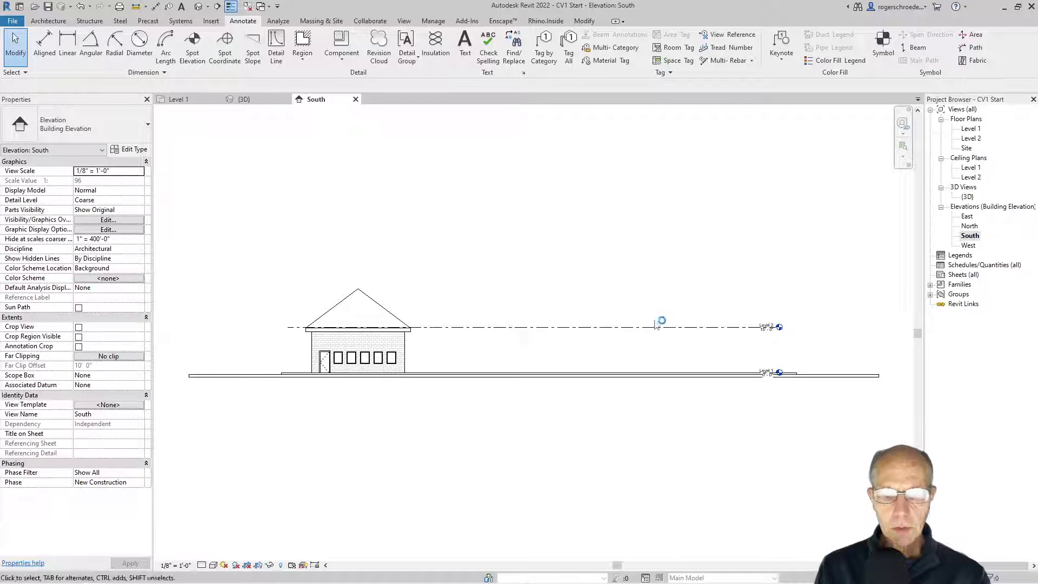
scroll(338, 359, up, 4)
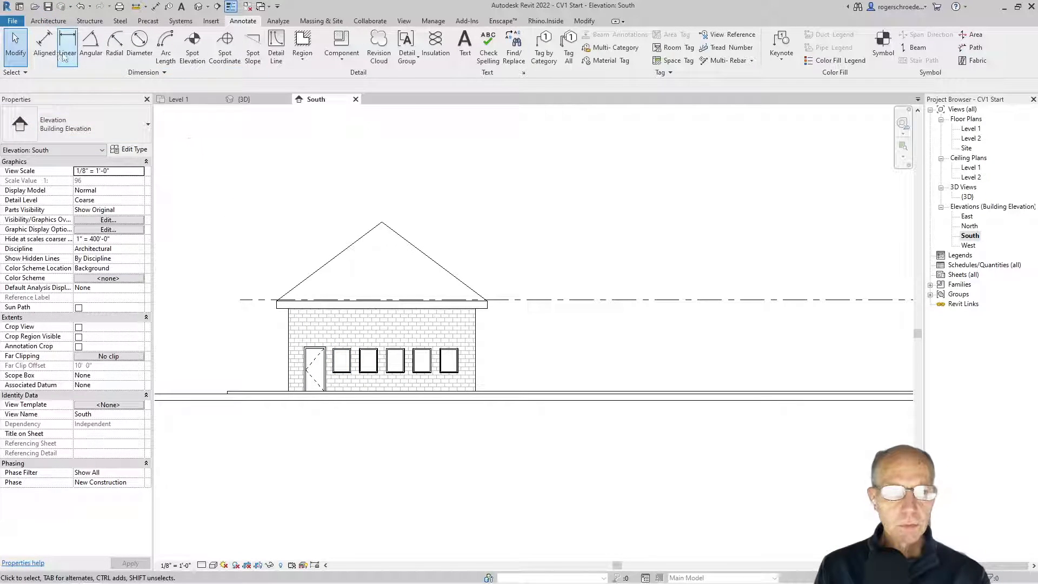
drag(263, 166, 568, 474)
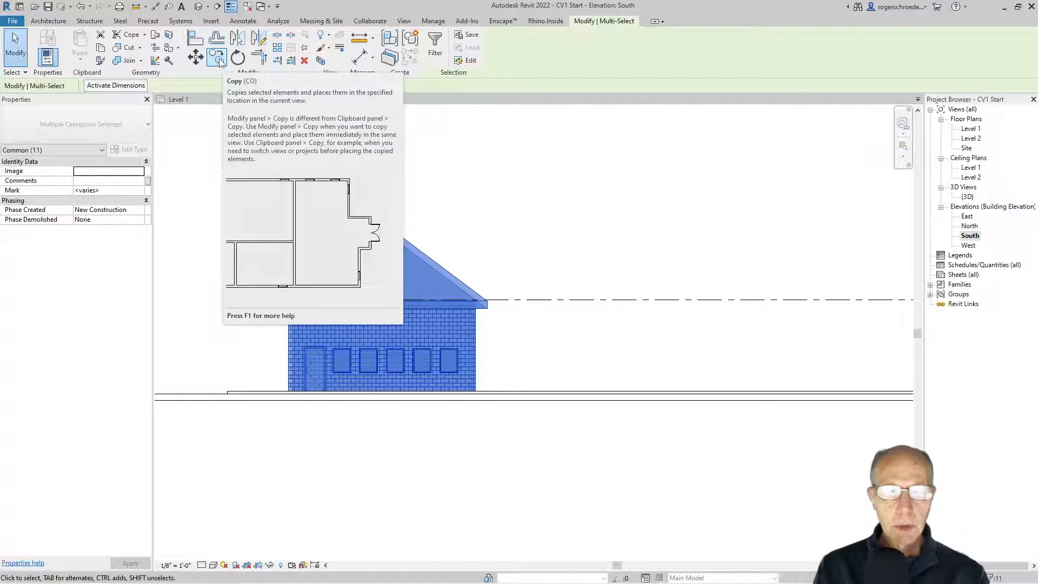
click(180, 146)
drag(523, 153, 346, 442)
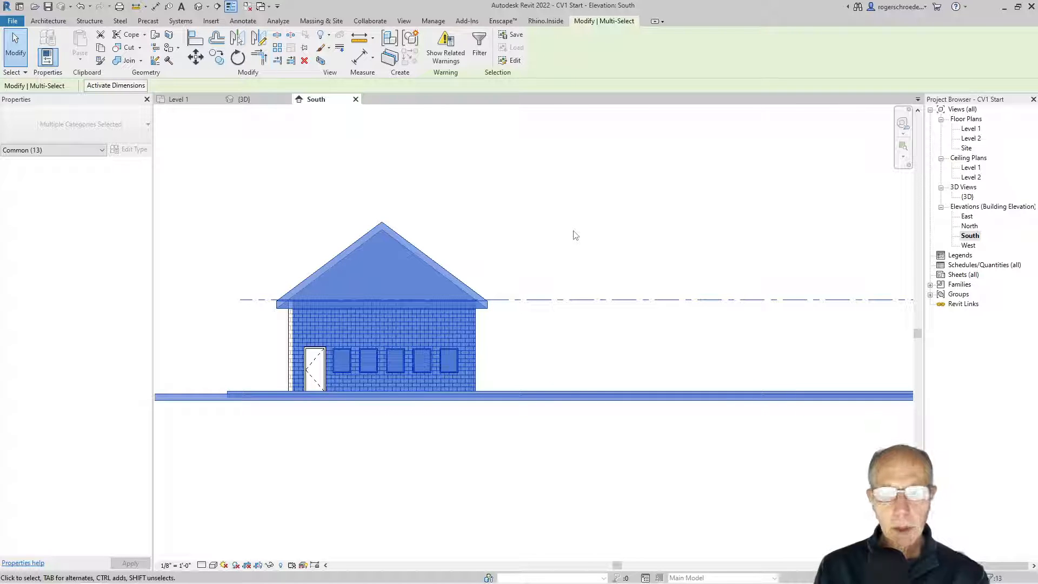
click(238, 165)
- Copy the whole building 40'-0" east of the original from its roof peak and end the copy in the 3D view
drag(233, 164, 556, 456)
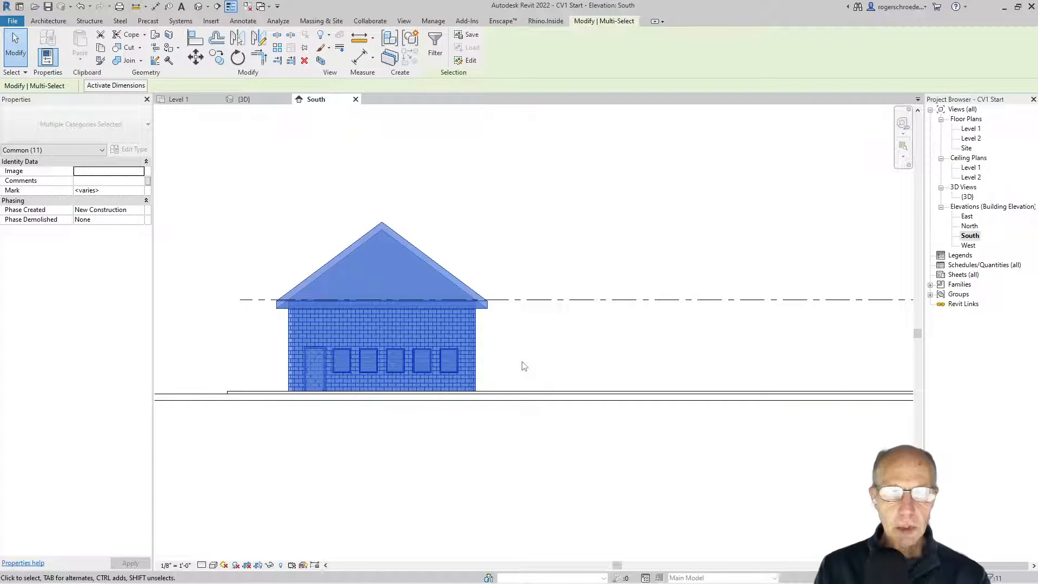
click(216, 57)
click(381, 223)
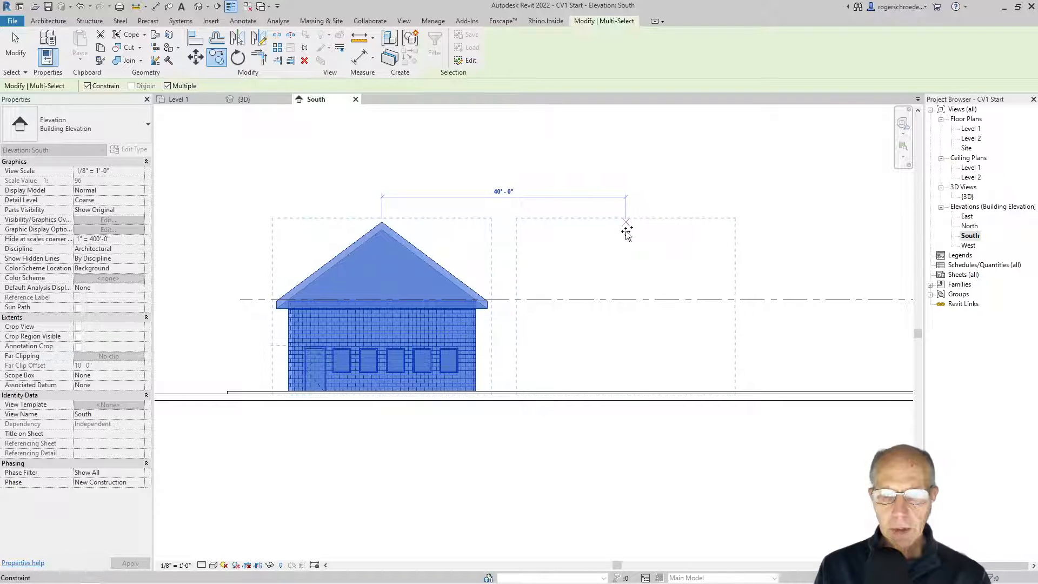
click(626, 233)
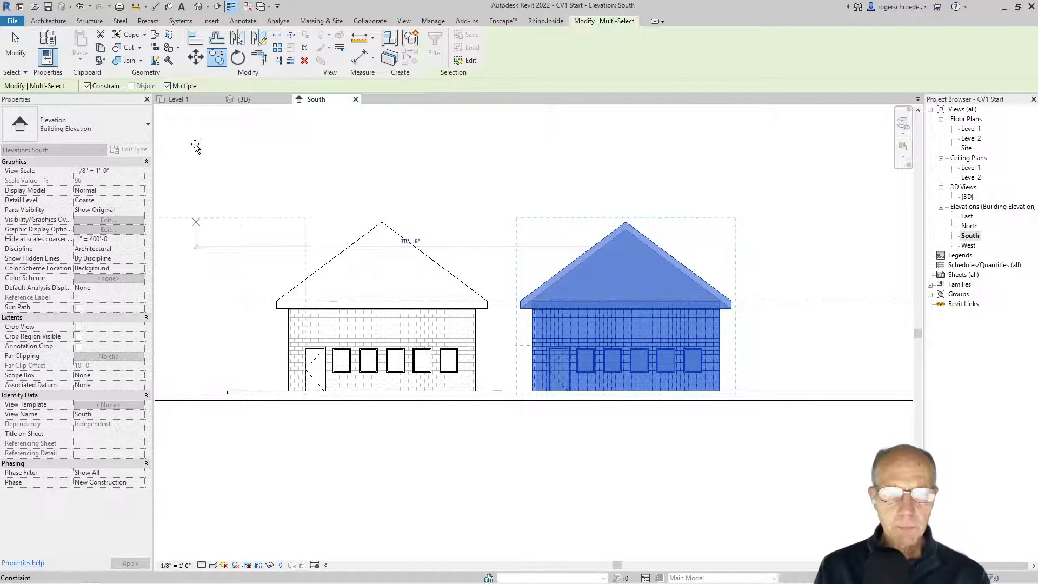
click(253, 100)
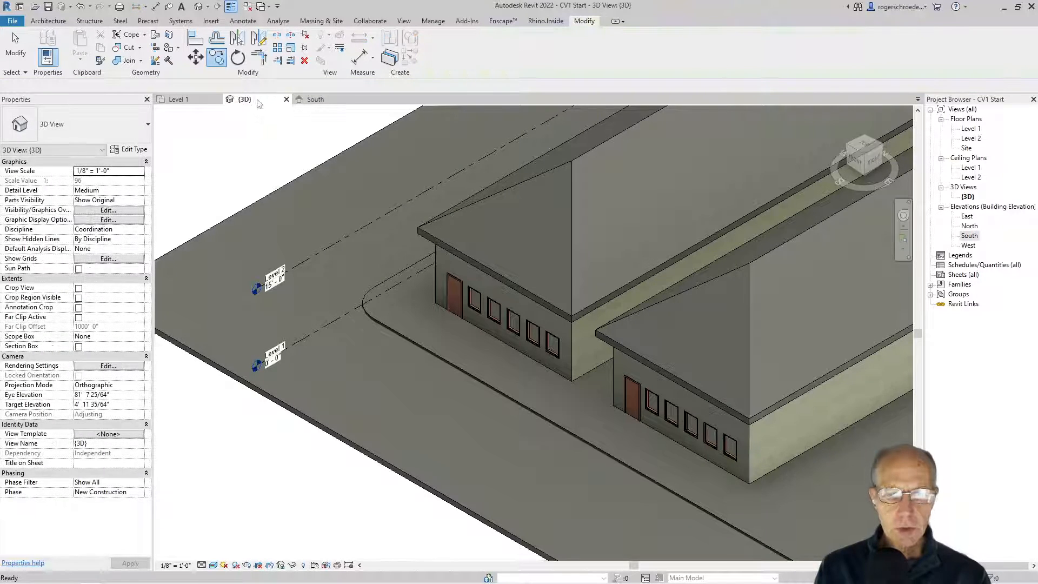
click(18, 52)
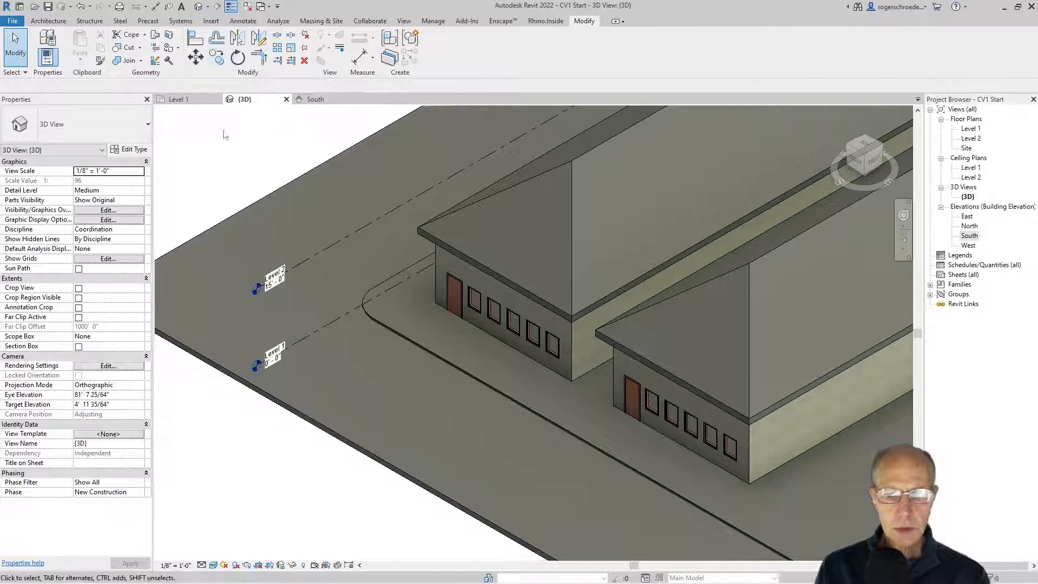
- Turn off Defines Slope for both short end edges of the copied building's roof footprint and finish the sketch
scroll(436, 272, down, 2)
middle_drag(488, 327, 312, 423)
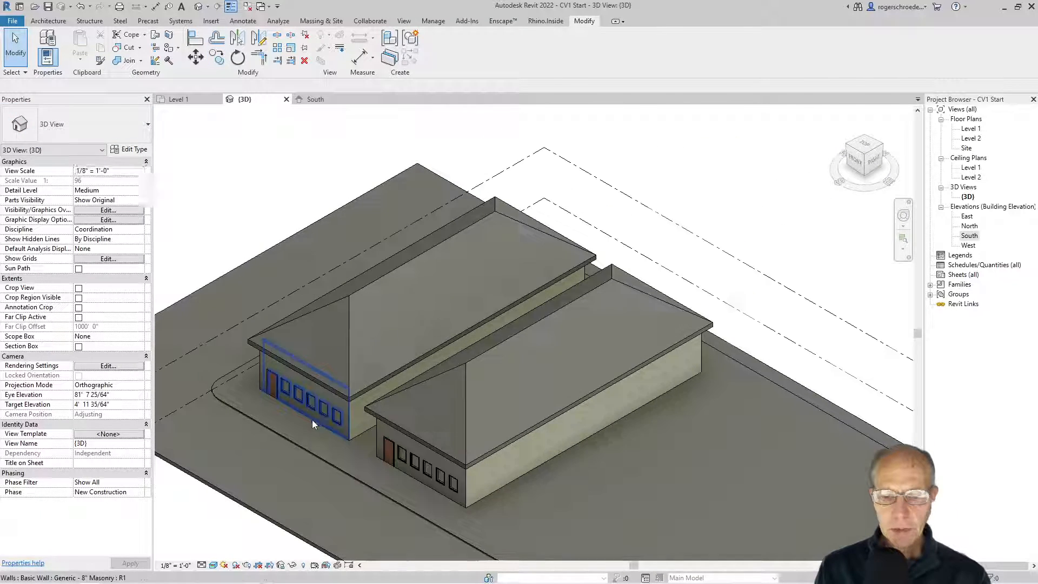
double_click(464, 434)
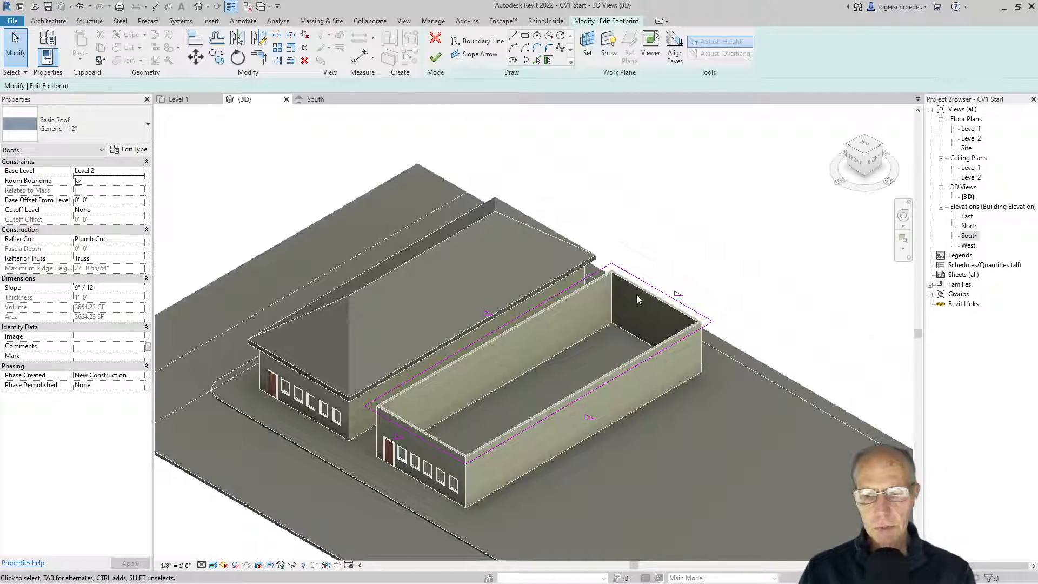
click(643, 281)
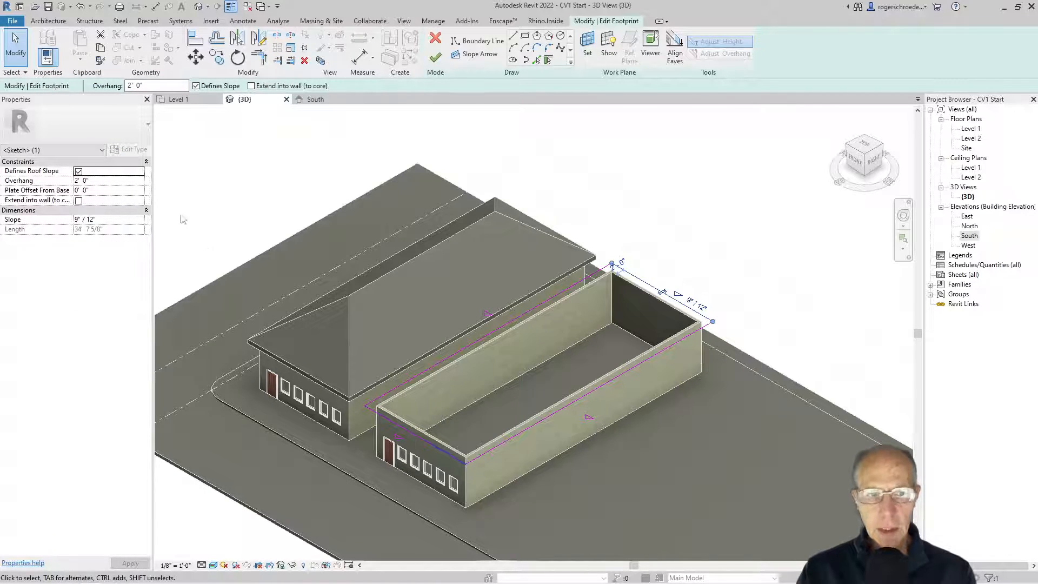
click(196, 86)
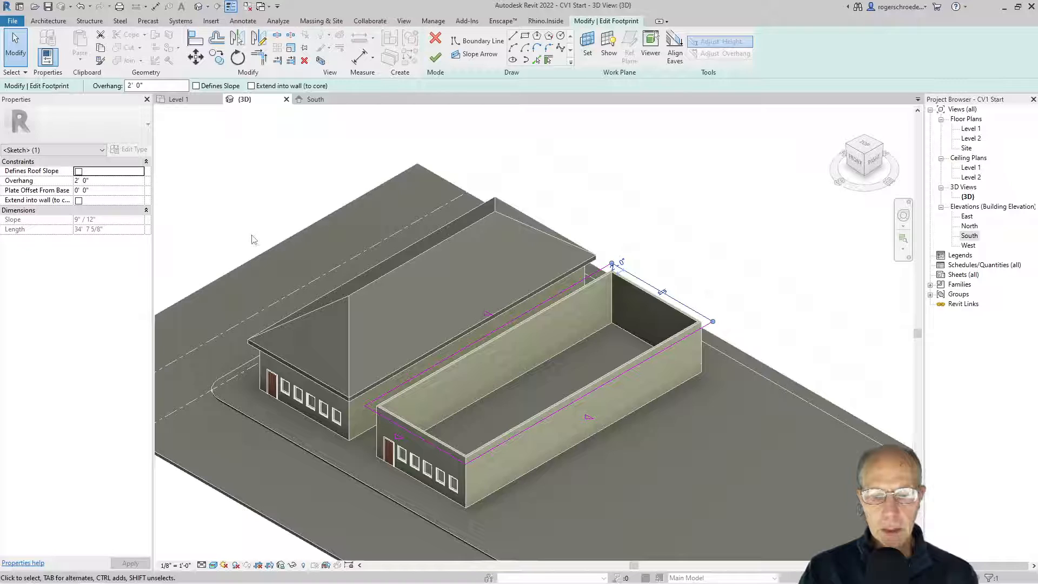
click(366, 407)
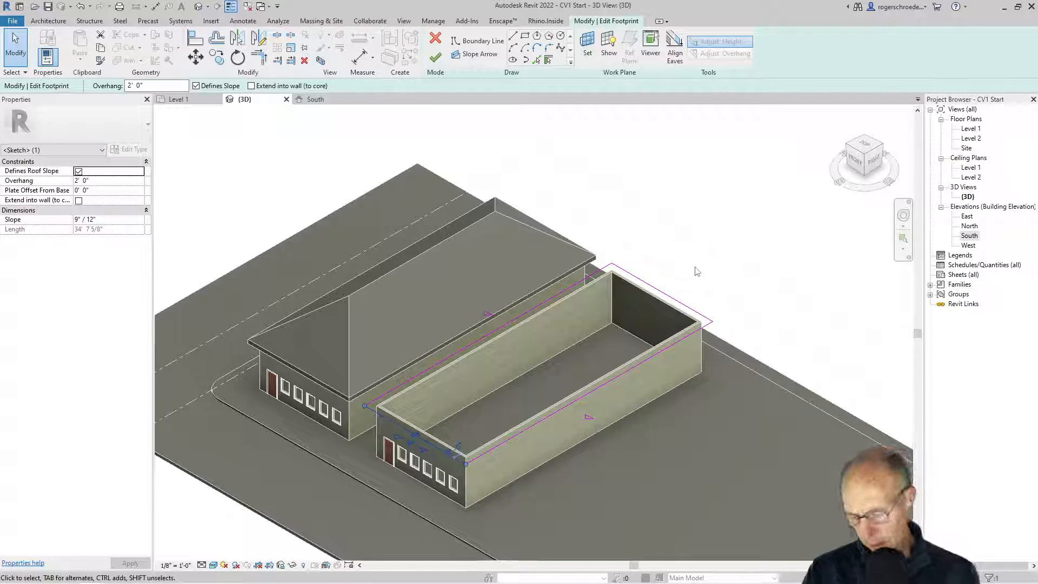
ctrl+click(679, 300)
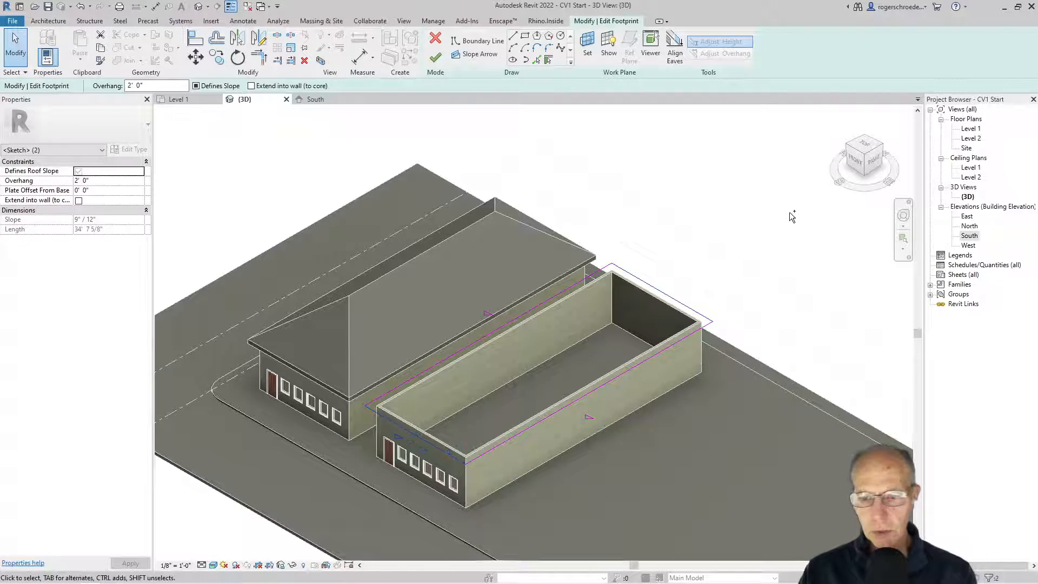
click(196, 86)
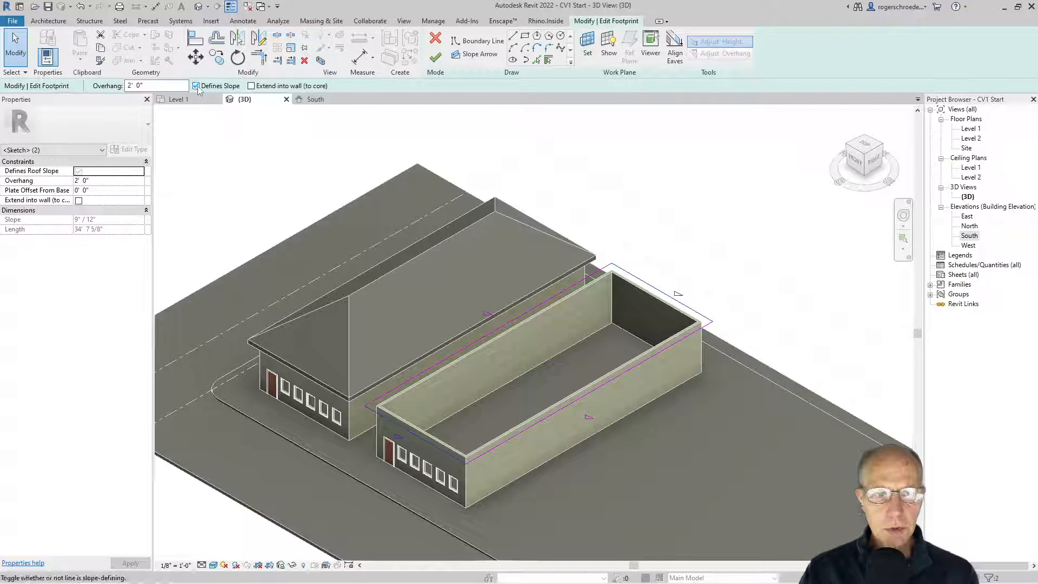
click(210, 182)
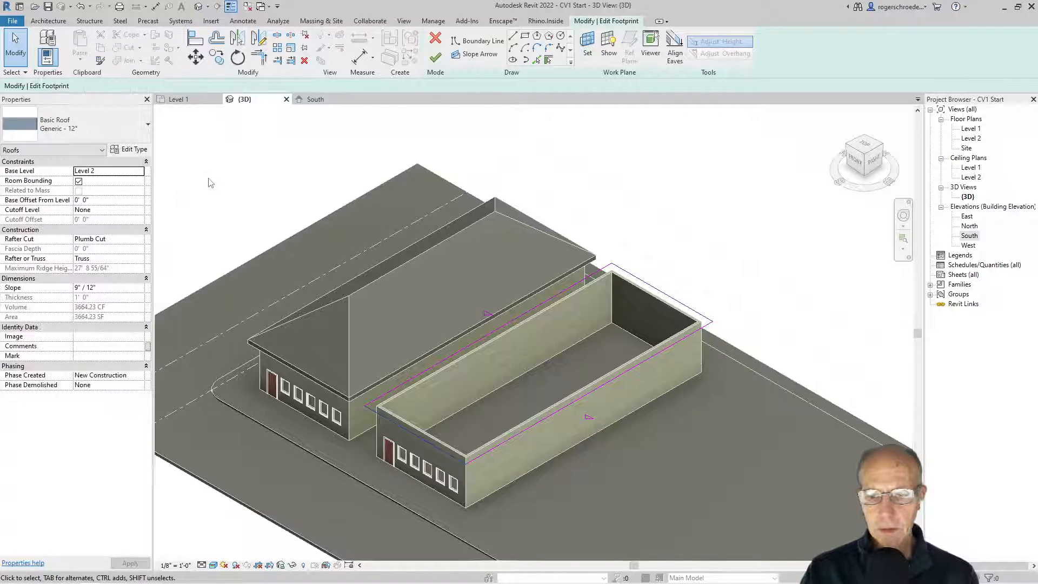
click(436, 57)
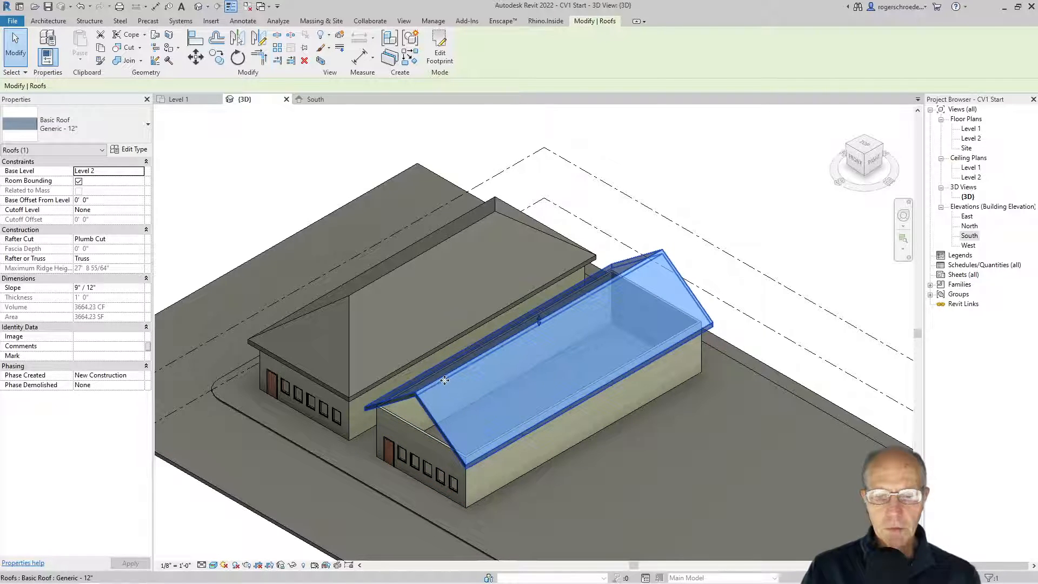
- Set the copied building's roof slope to 3" / 12"
click(78, 288)
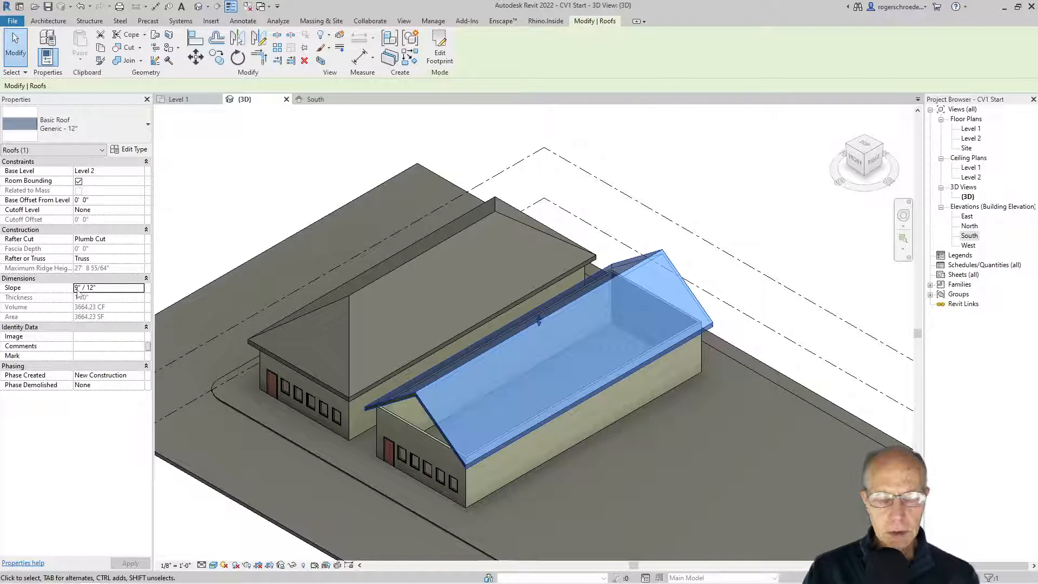
click(79, 289)
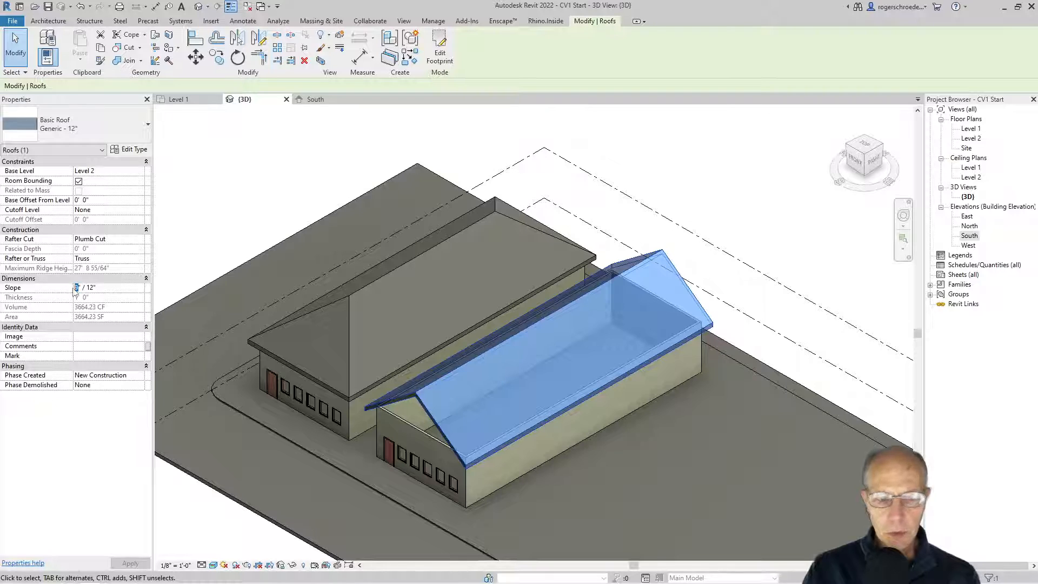
text(3)
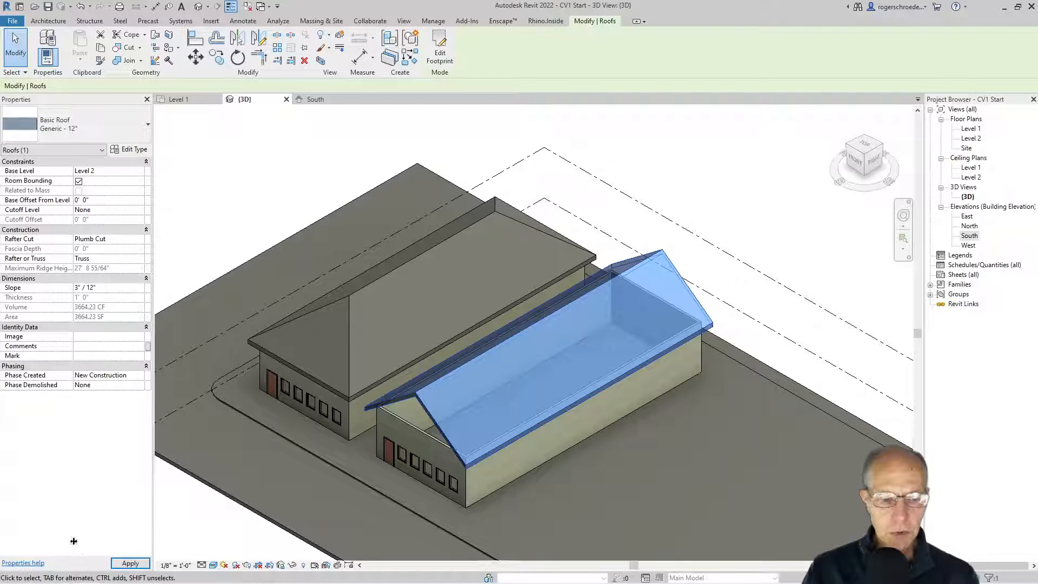
click(130, 563)
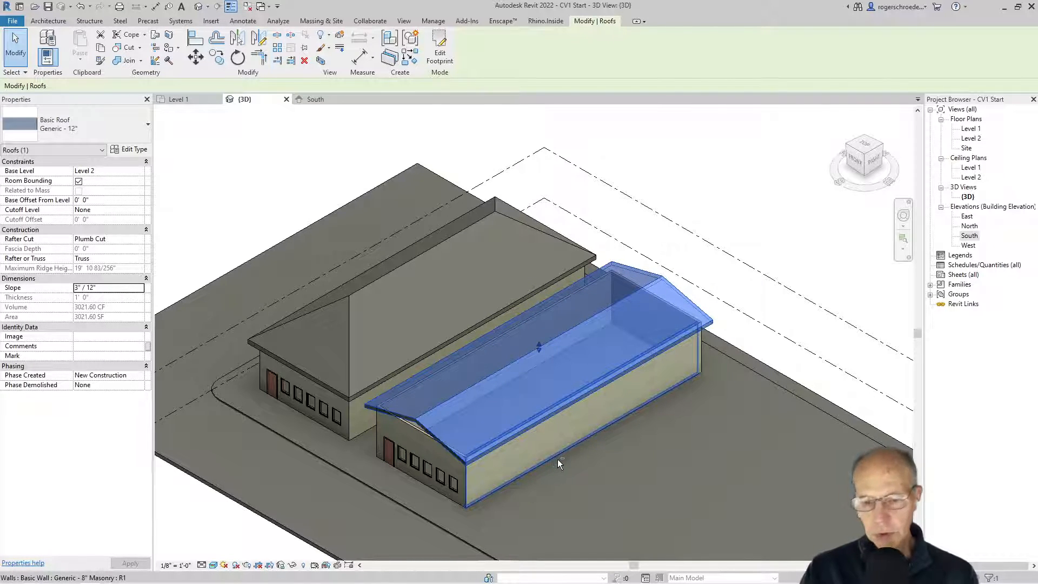
shift+middle_drag(556, 459, 662, 400)
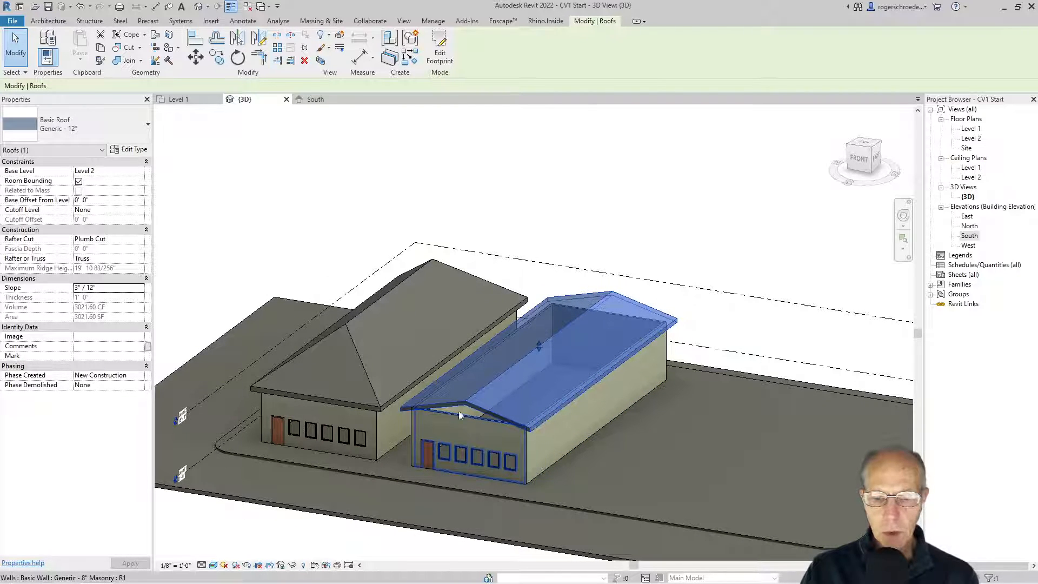
click(320, 172)
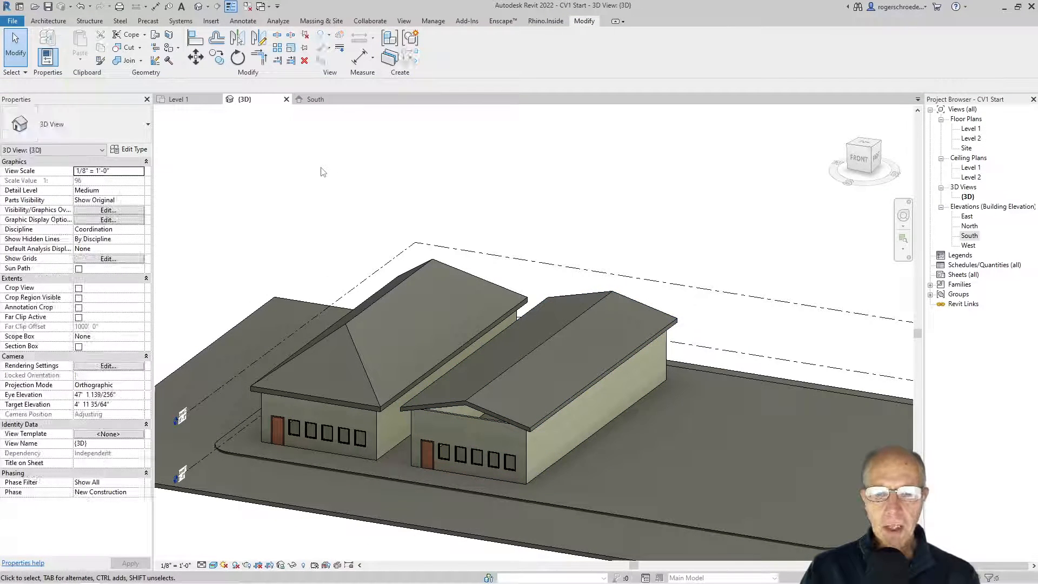
- Attach the top of the copied building's front wall, with the door and windows, to its gable roof
click(455, 414)
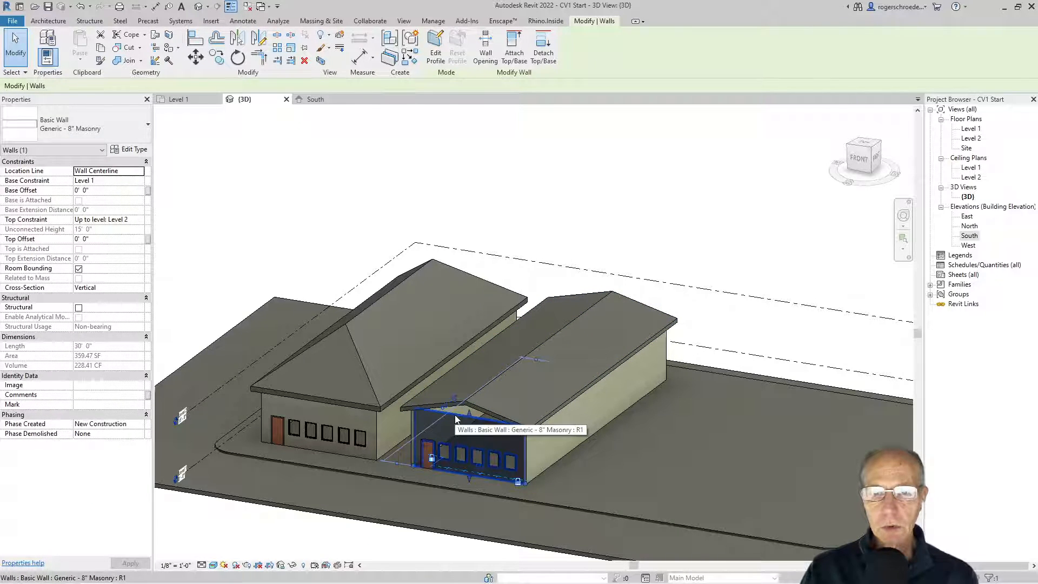
click(515, 54)
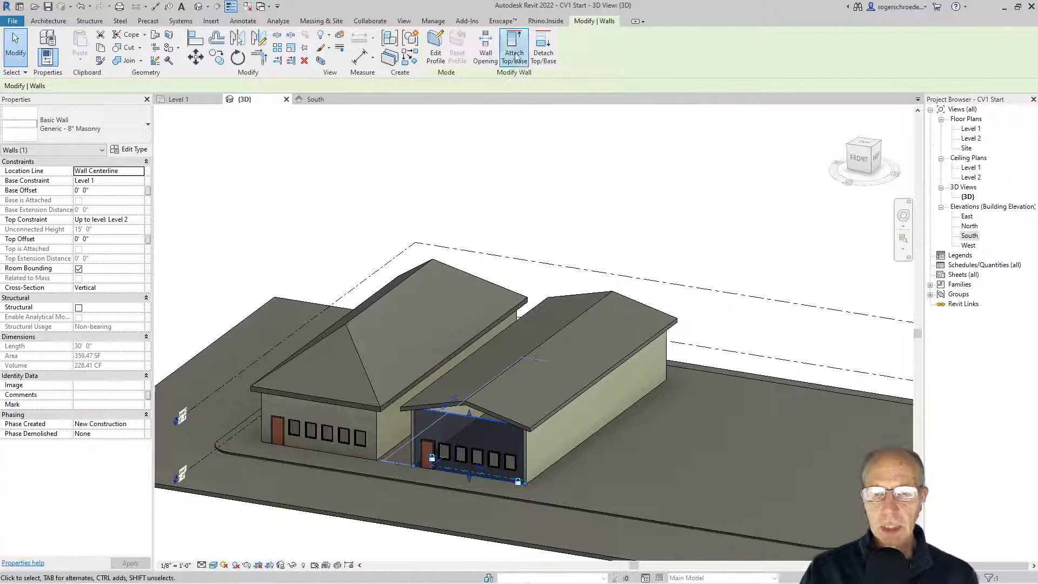
click(459, 411)
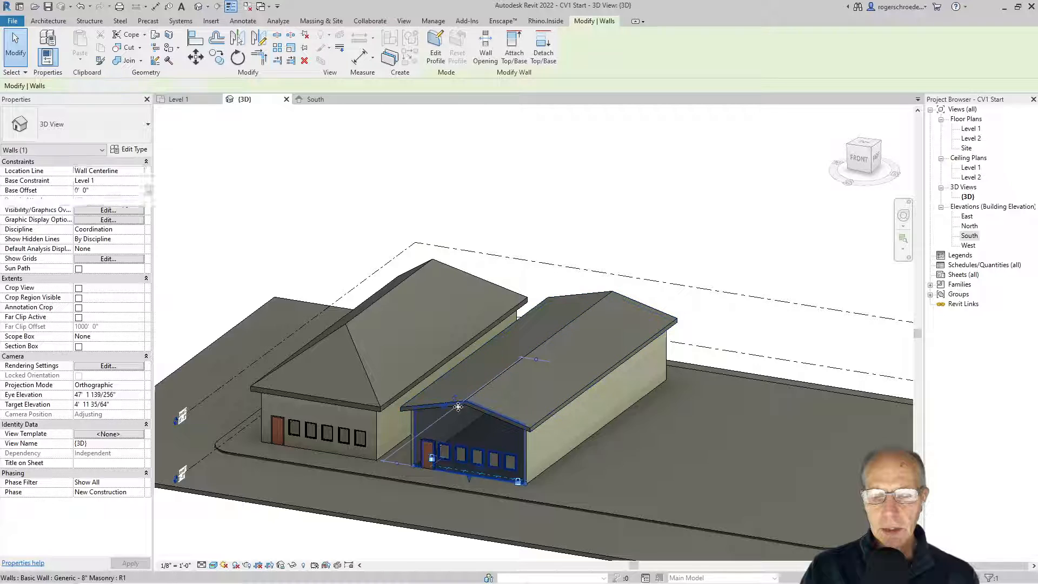
click(505, 180)
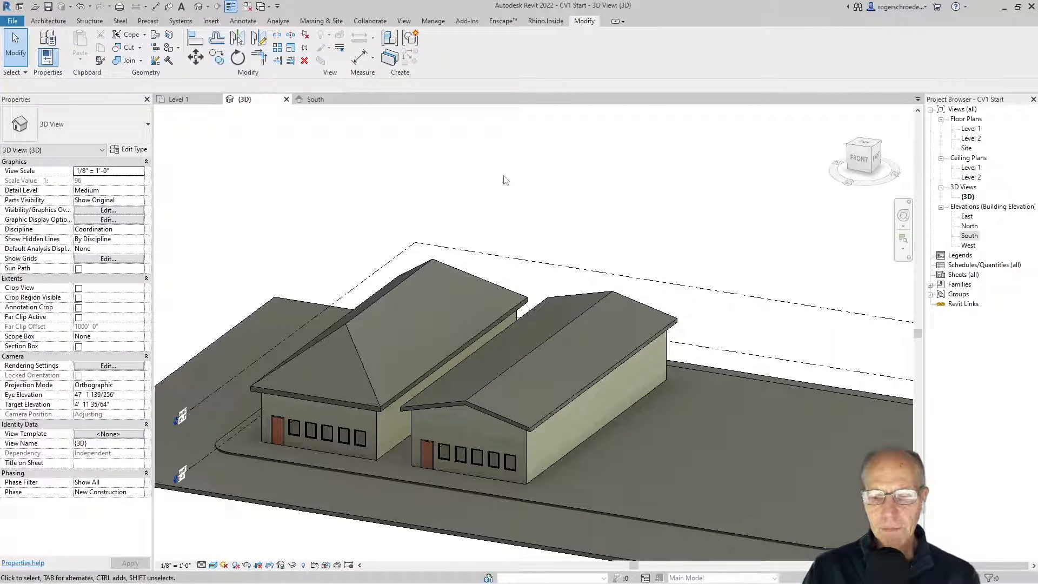
- Attach the top of the copied building's rear end wall to its gable roof
shift+middle_drag(570, 389, 204, 352)
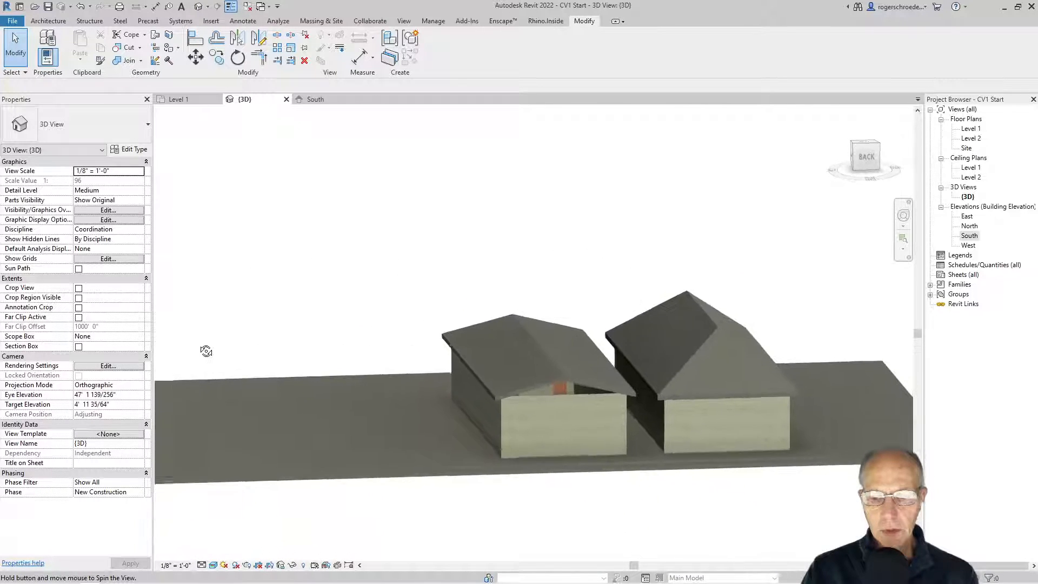
click(547, 405)
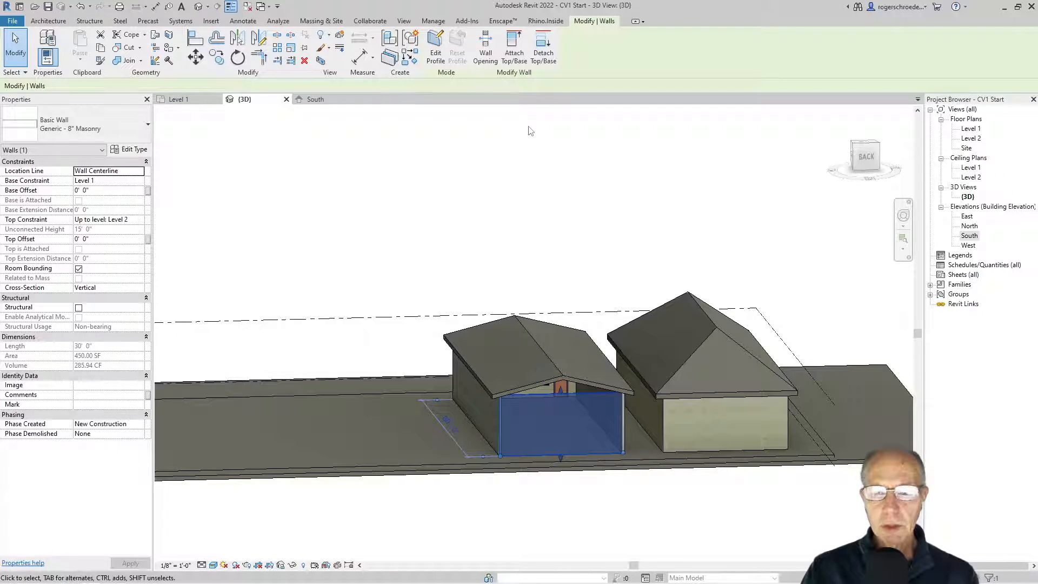
click(514, 48)
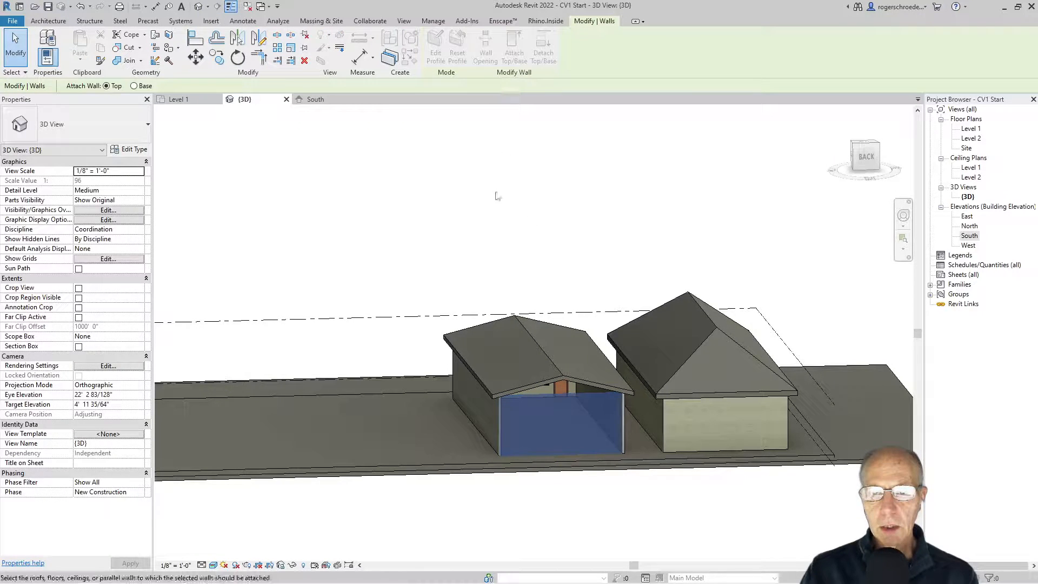
click(551, 377)
shift+middle_drag(384, 423, 717, 454)
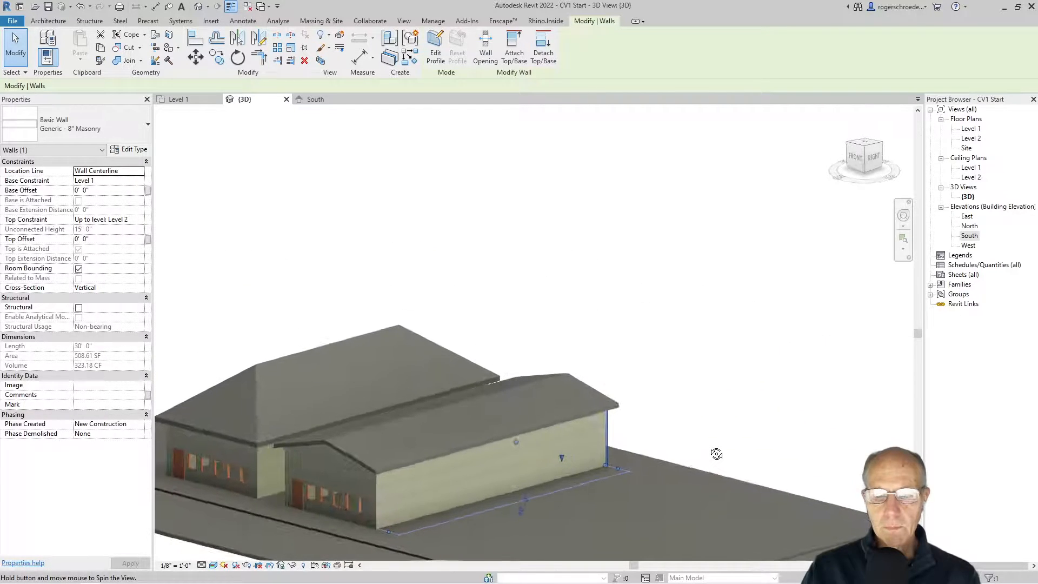
click(863, 150)
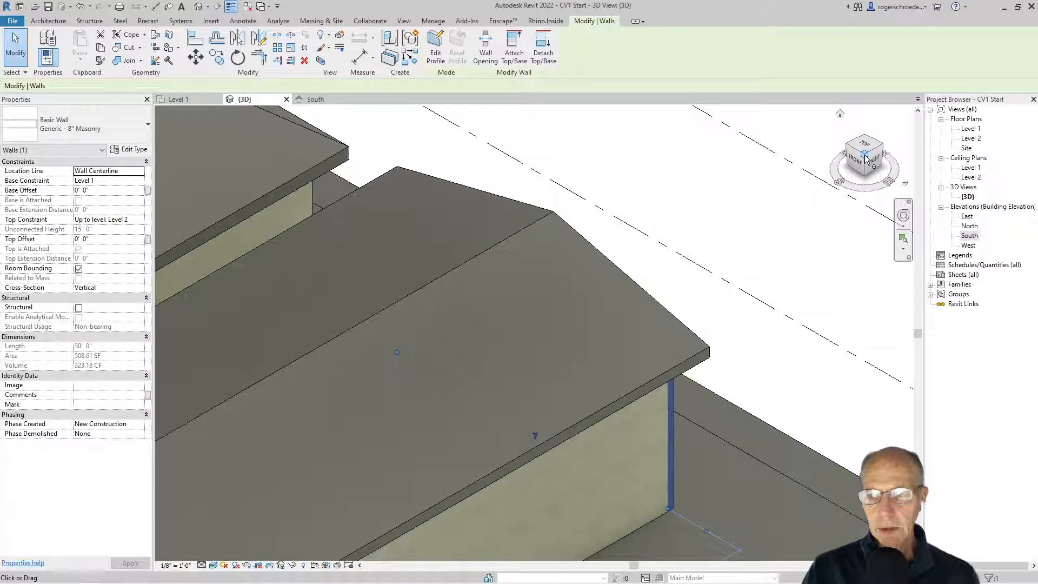
- Duplicate the door type of the copied building's front door as 36" x 108"
scroll(419, 422, down, 5)
scroll(343, 499, down, 1)
middle_drag(343, 499, 656, 309)
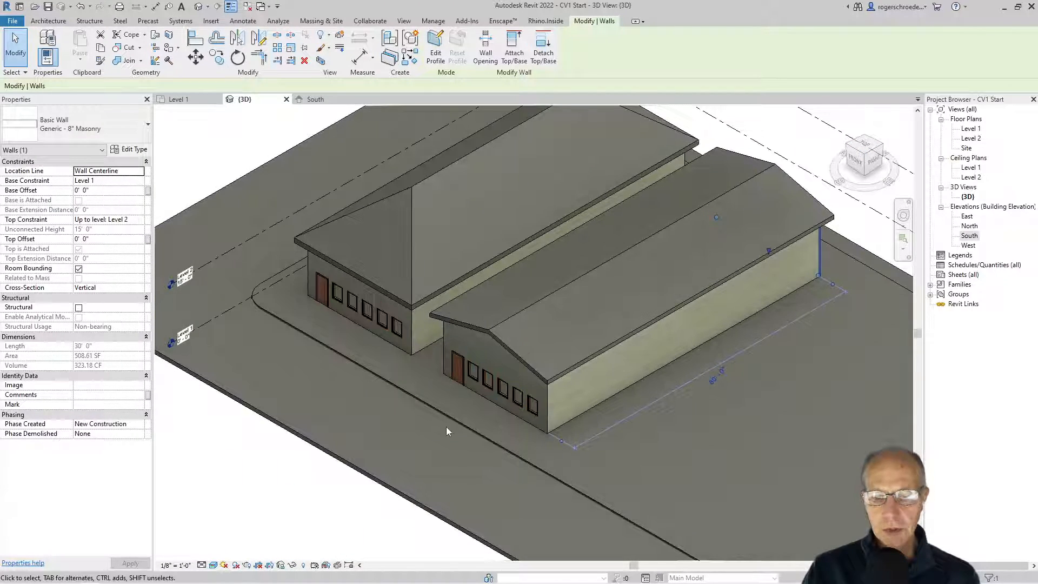
scroll(479, 395, up, 4)
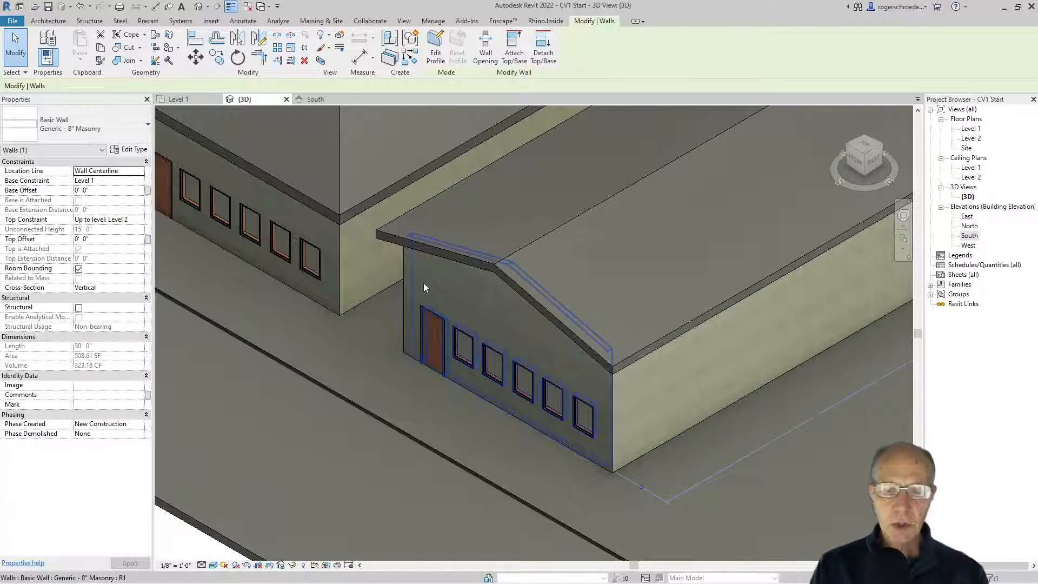
click(420, 315)
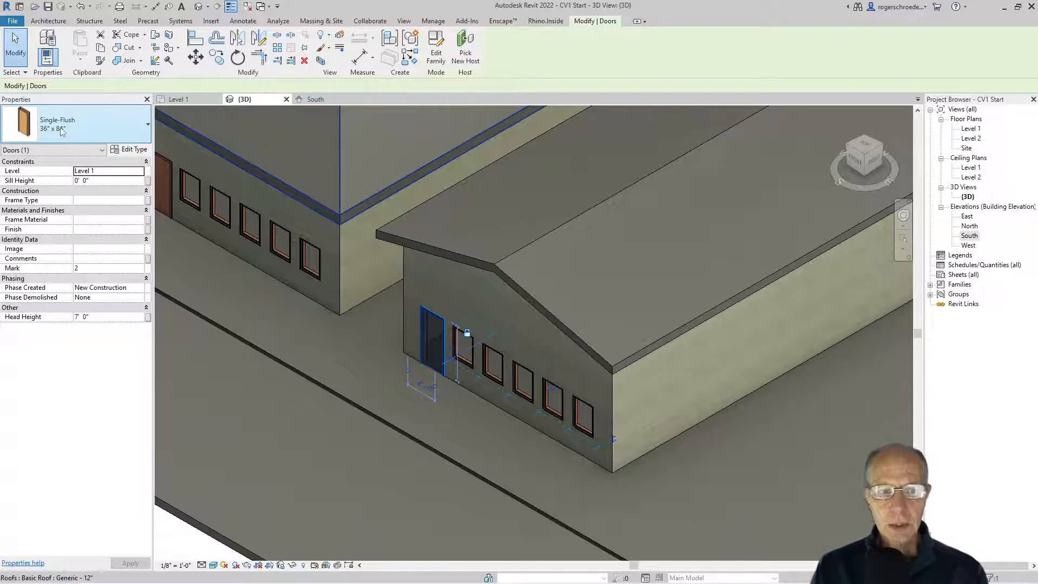
click(128, 149)
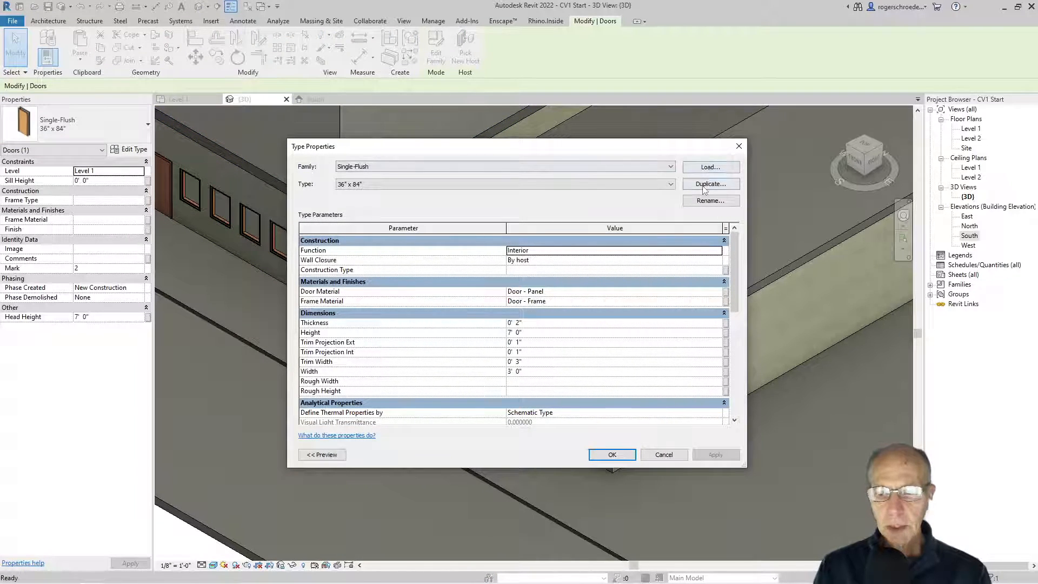
click(708, 185)
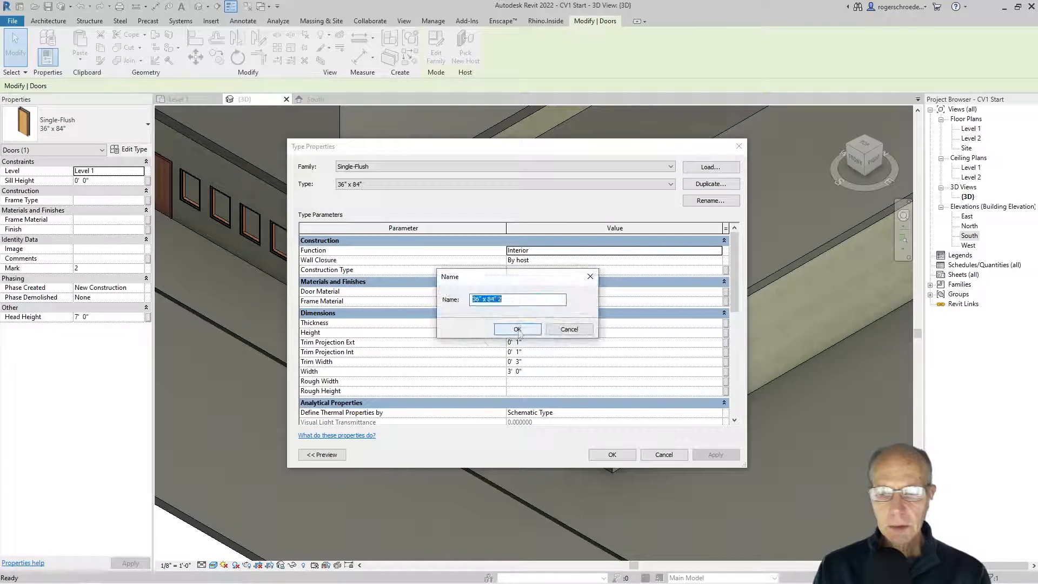
click(489, 299)
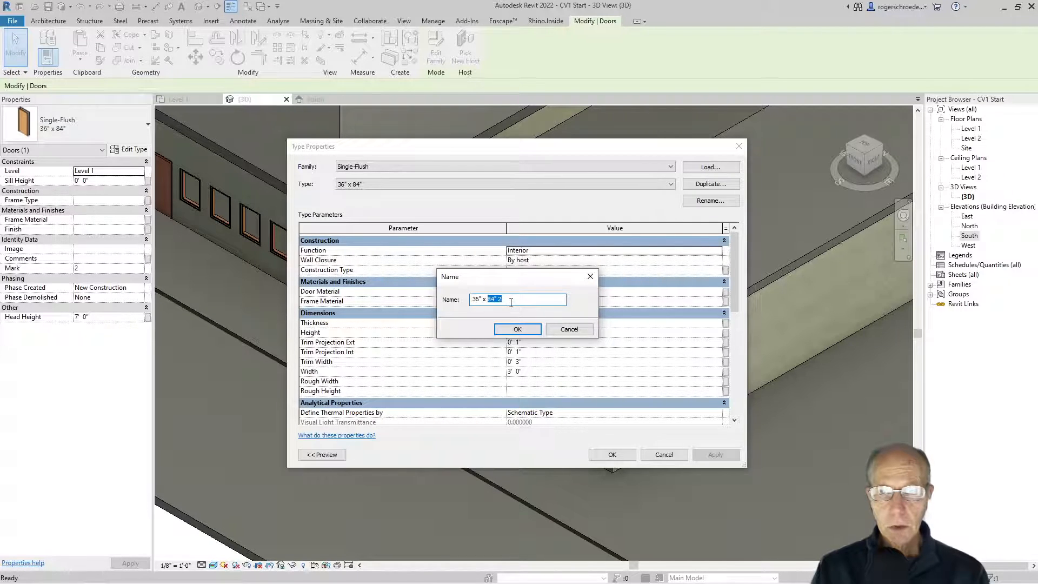
text(10)
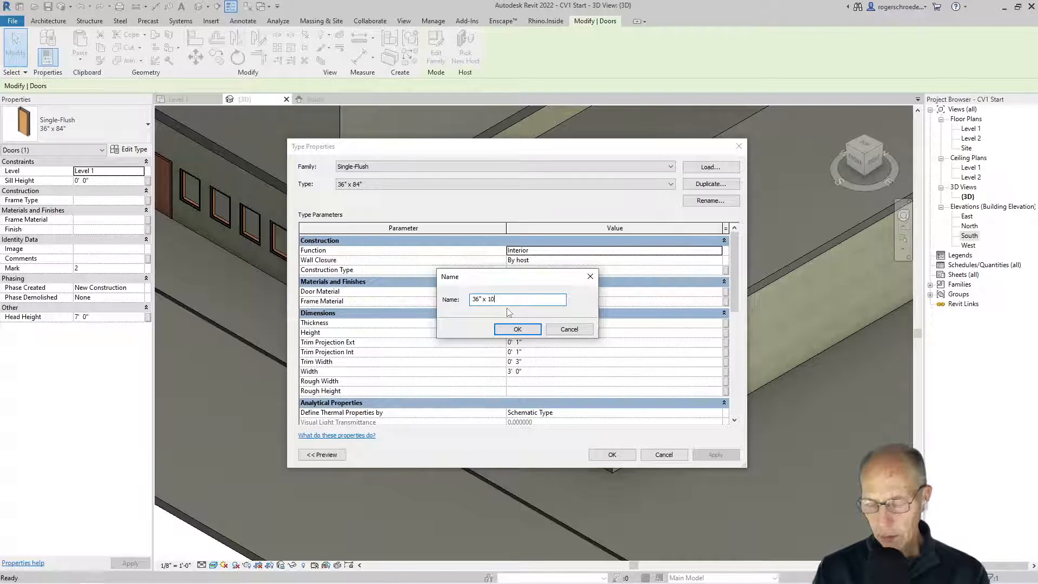
text(8)
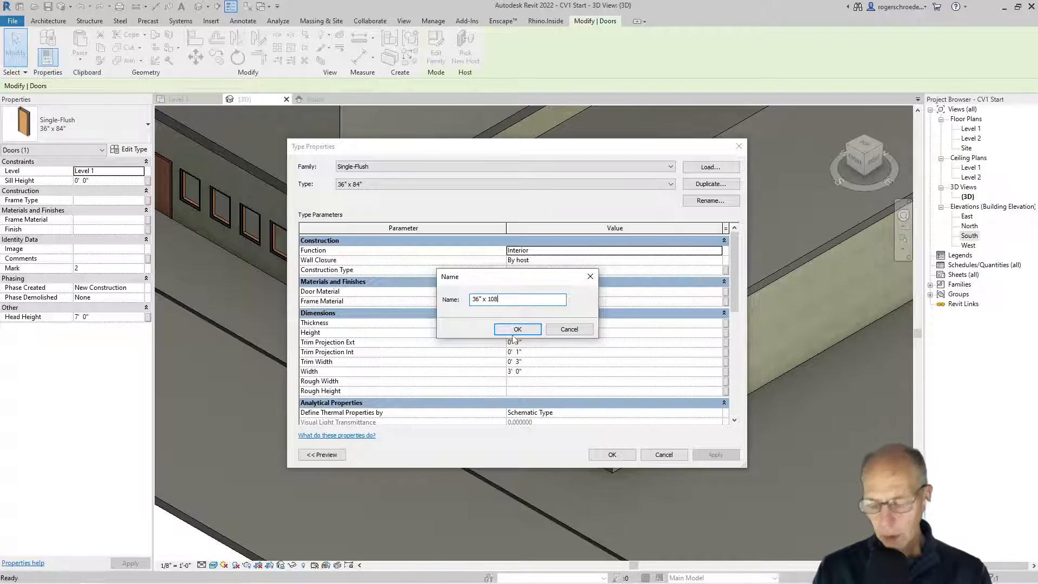
click(512, 330)
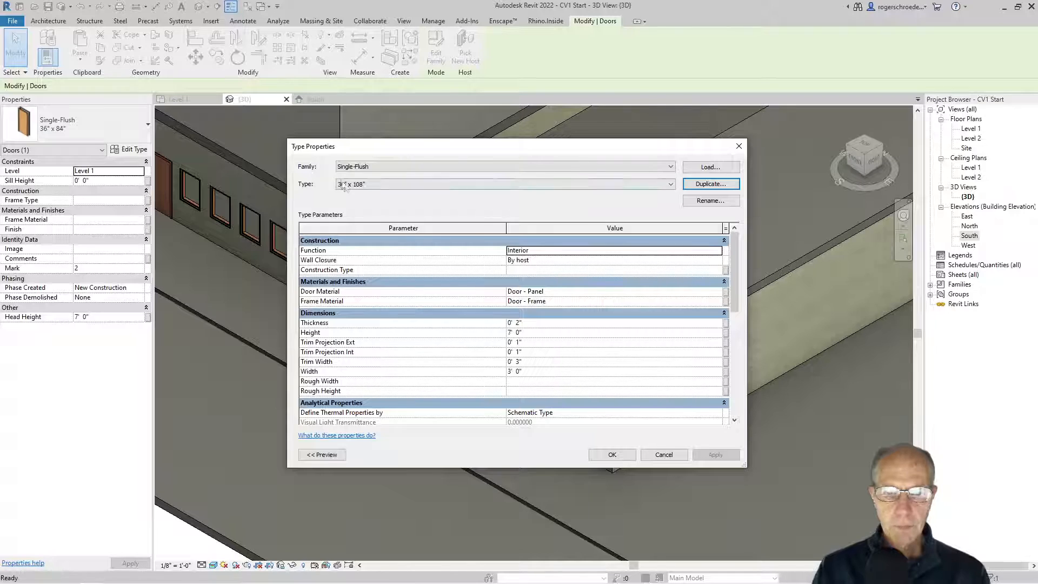
- Set the 36" x 108" door type's height to 9' 0" and apply it to the copied building's front door
click(364, 184)
click(364, 184)
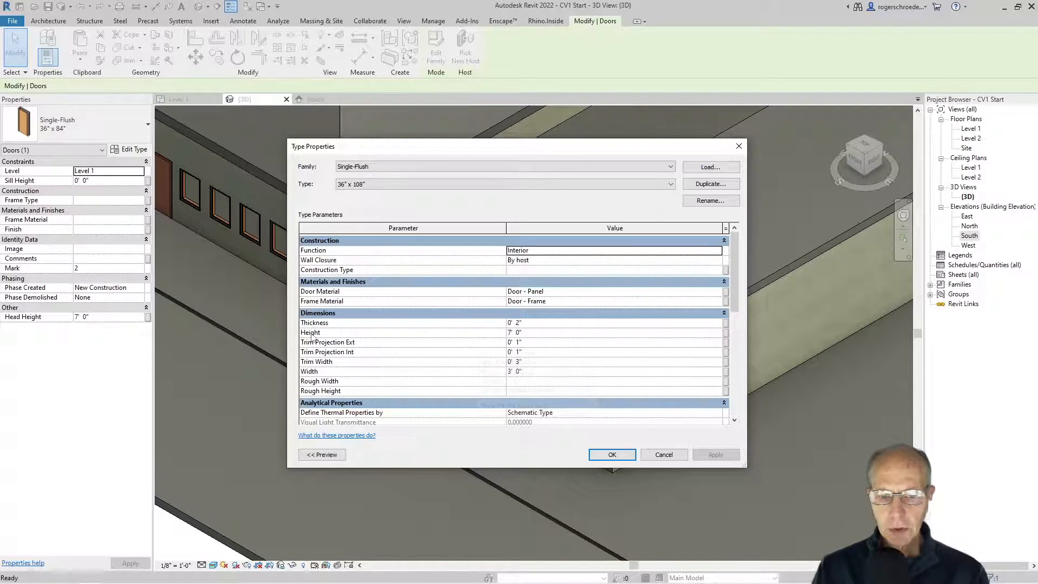
click(511, 333)
double_click(508, 332)
text(9)
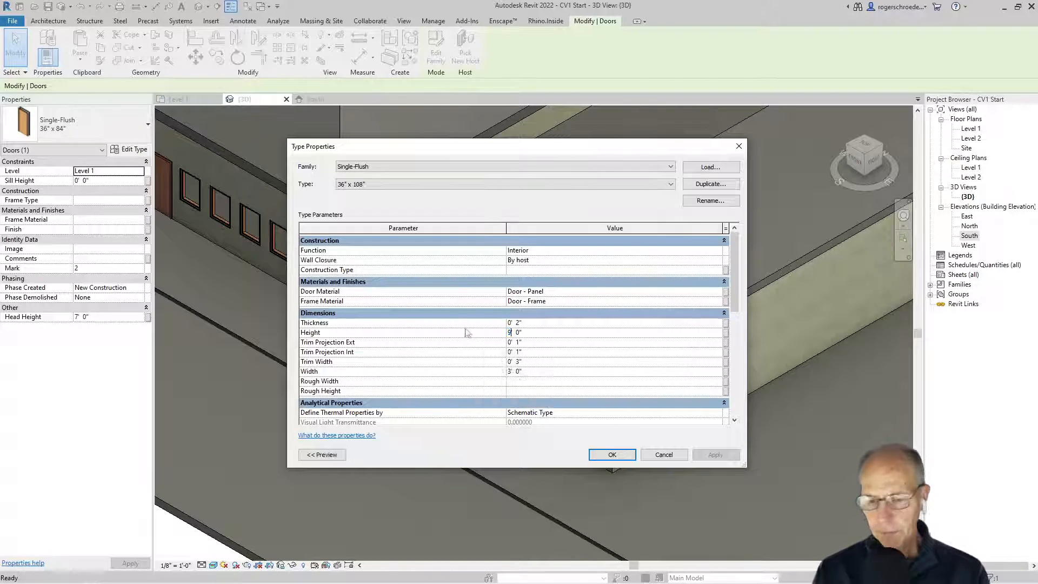
click(611, 454)
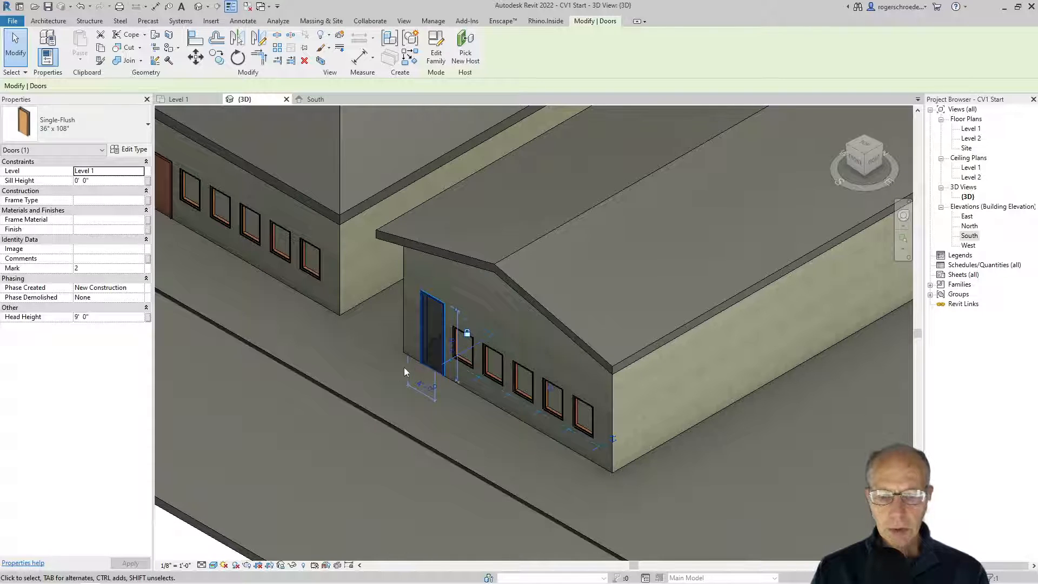
scroll(450, 358, up, 4)
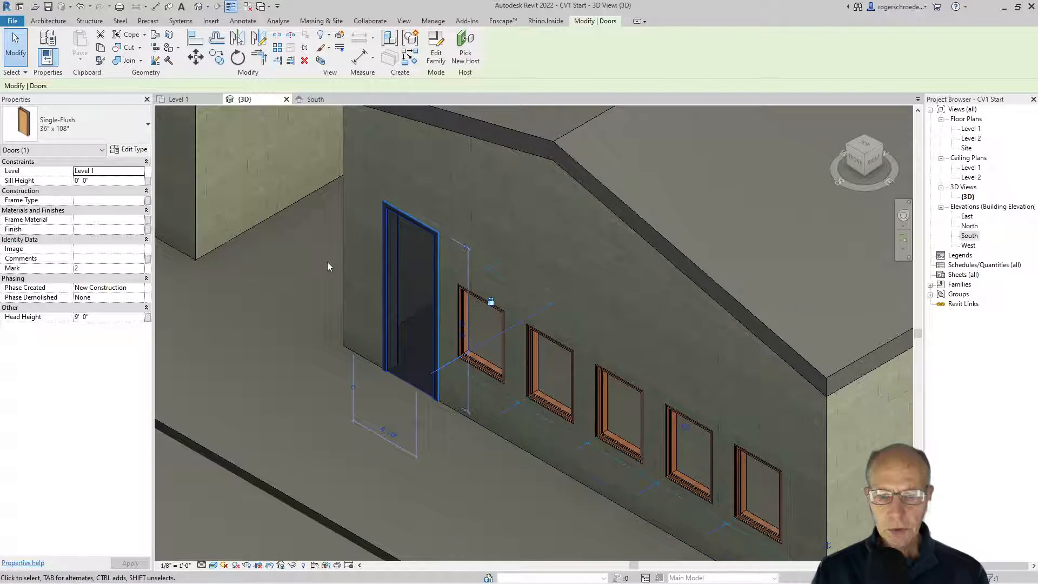
key(Escape)
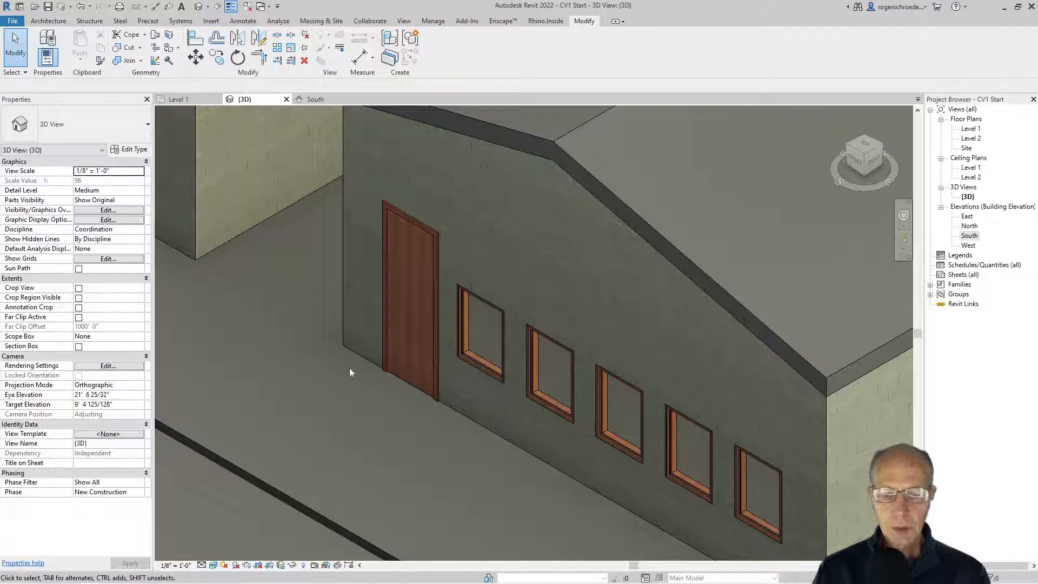
- Duplicate the type of the window beside the copied building's door as 36" x Tall
scroll(377, 411, down, 5)
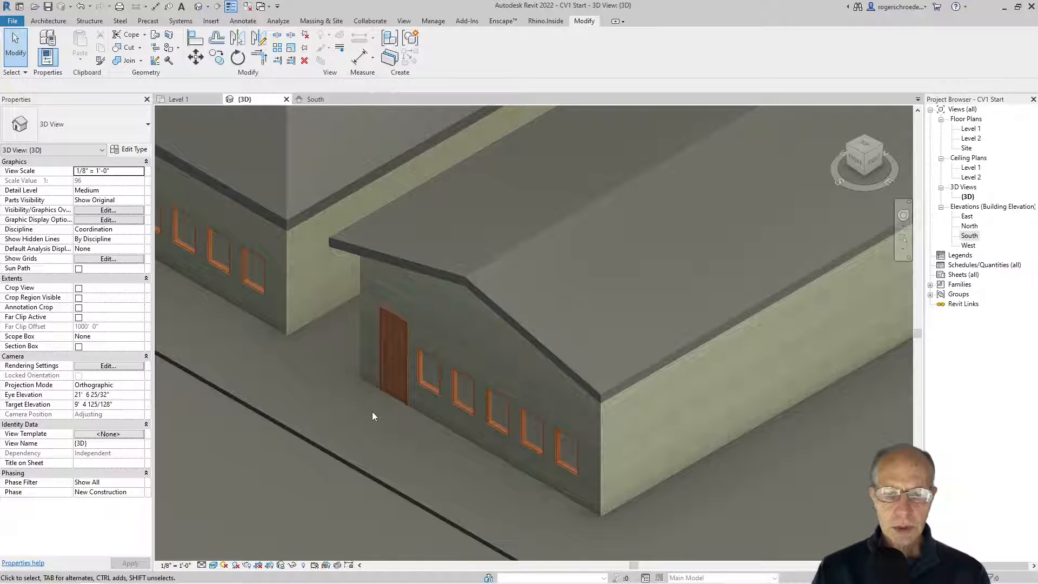
scroll(371, 411, down, 1)
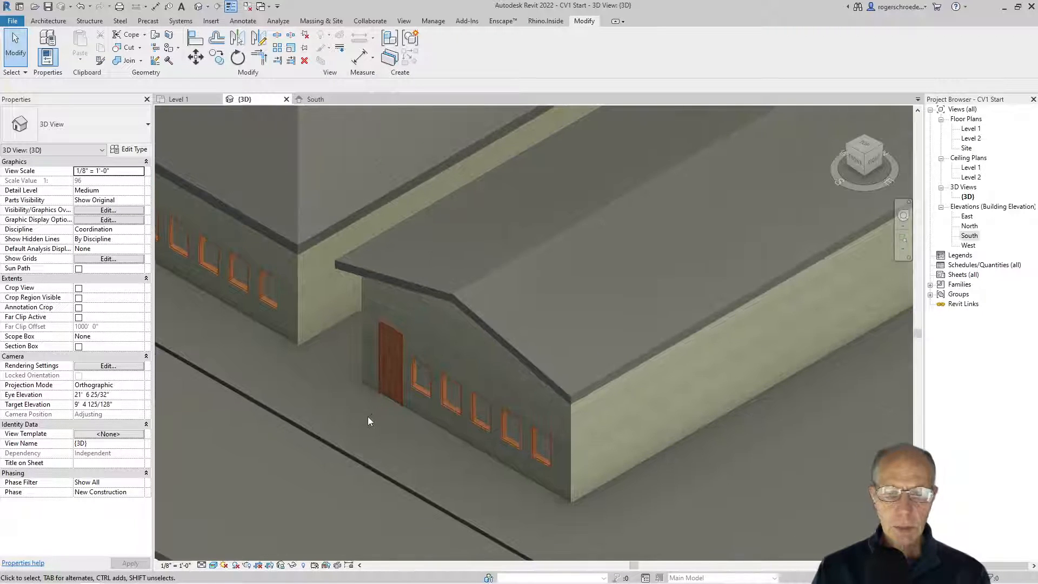
click(423, 393)
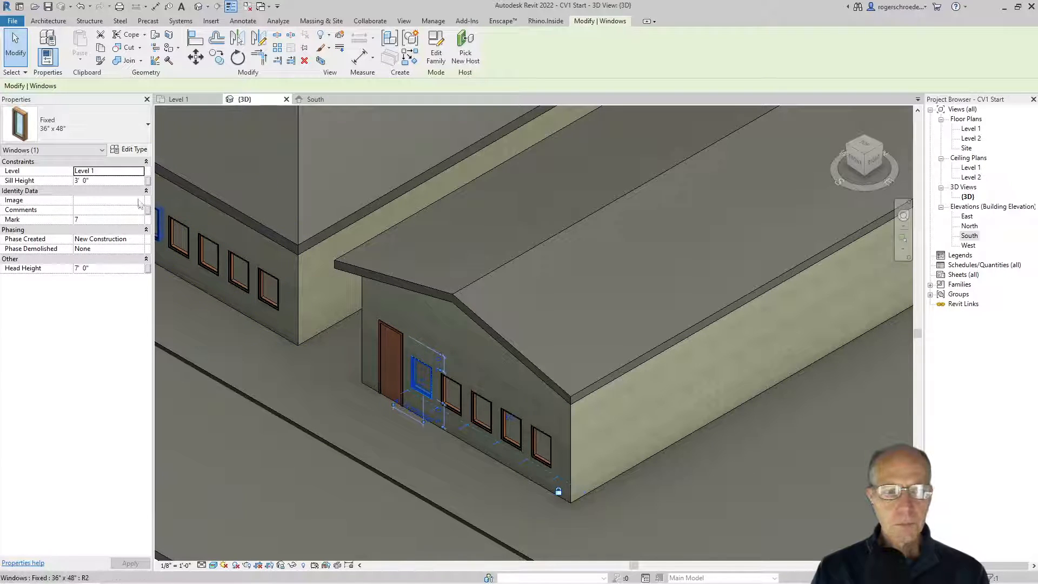
click(130, 150)
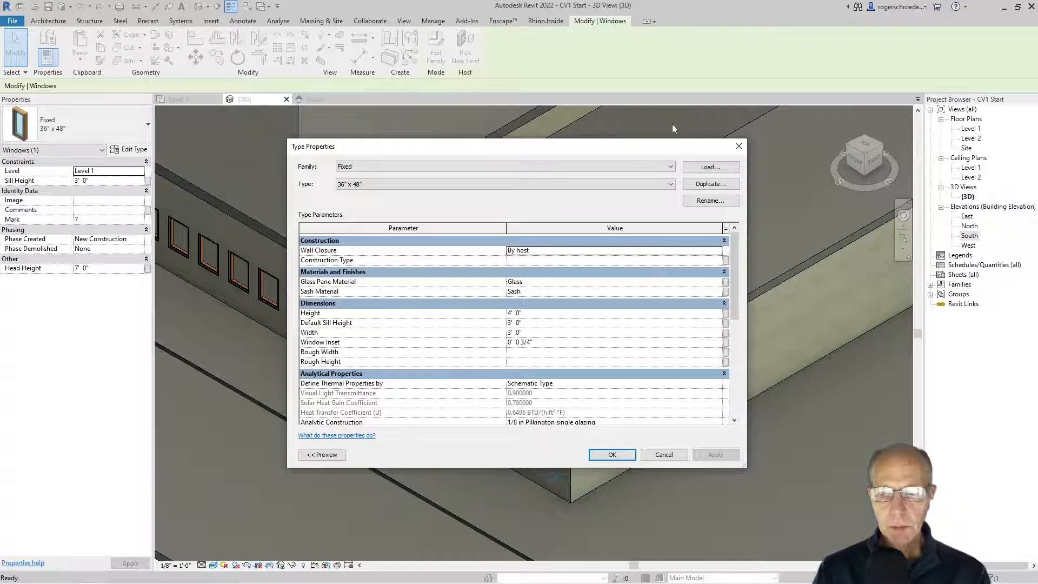
click(710, 184)
click(500, 296)
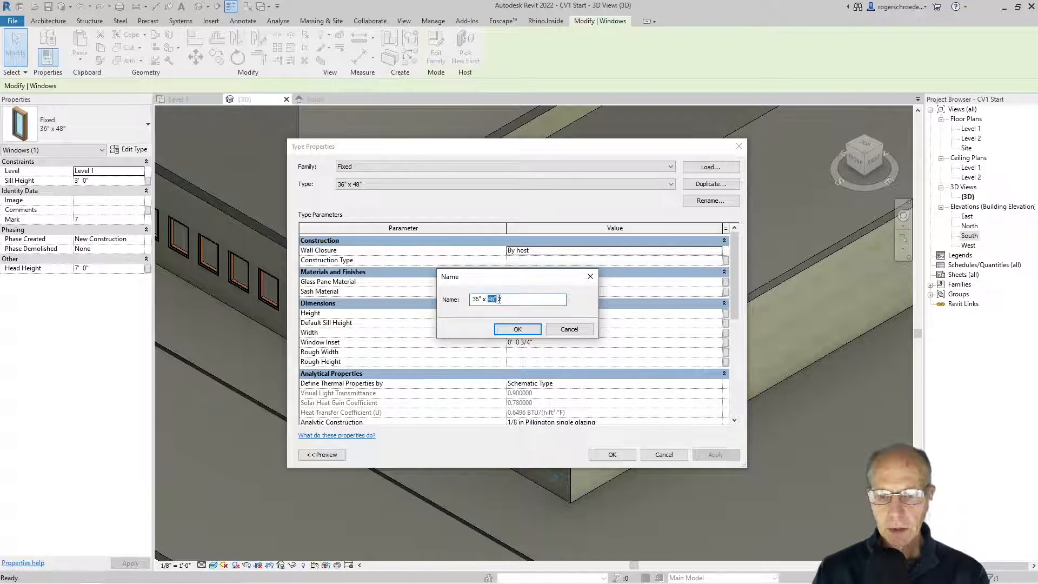
text(Tall)
click(516, 329)
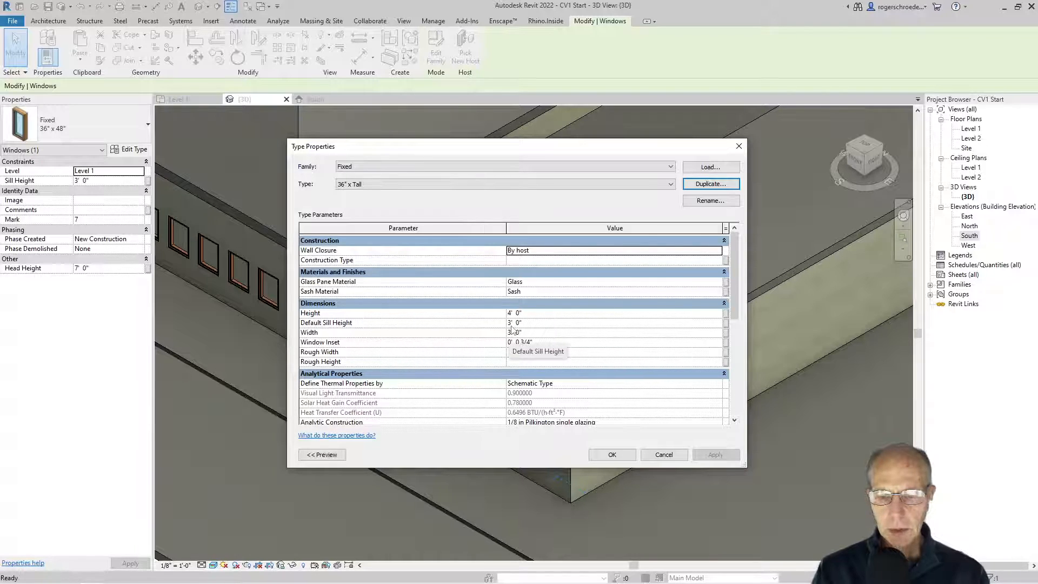
- Set the 36" x Tall window type's height to 6' 0" and apply it to the window beside the door
click(508, 313)
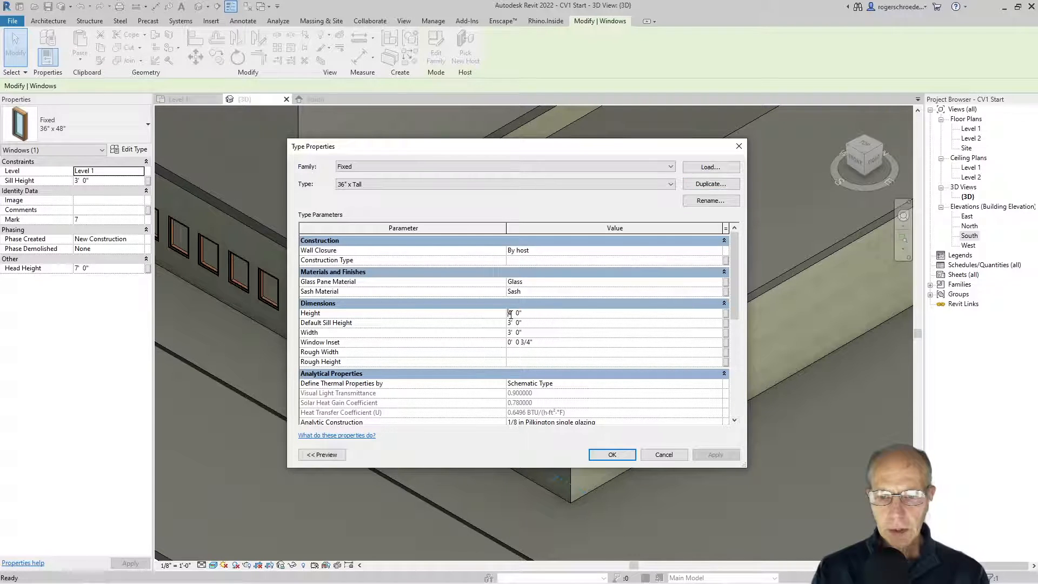
text(6)
click(612, 454)
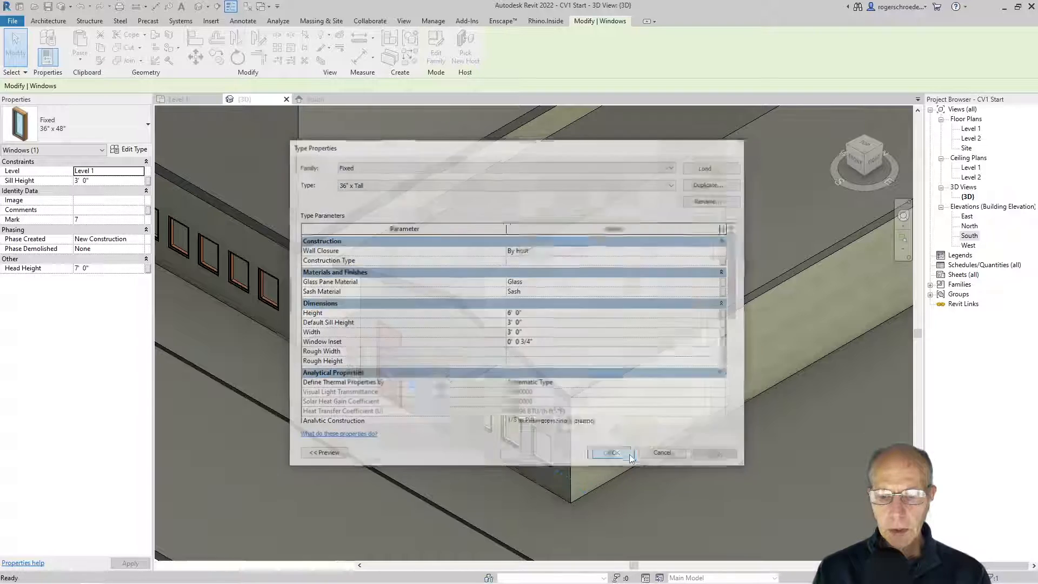
click(404, 456)
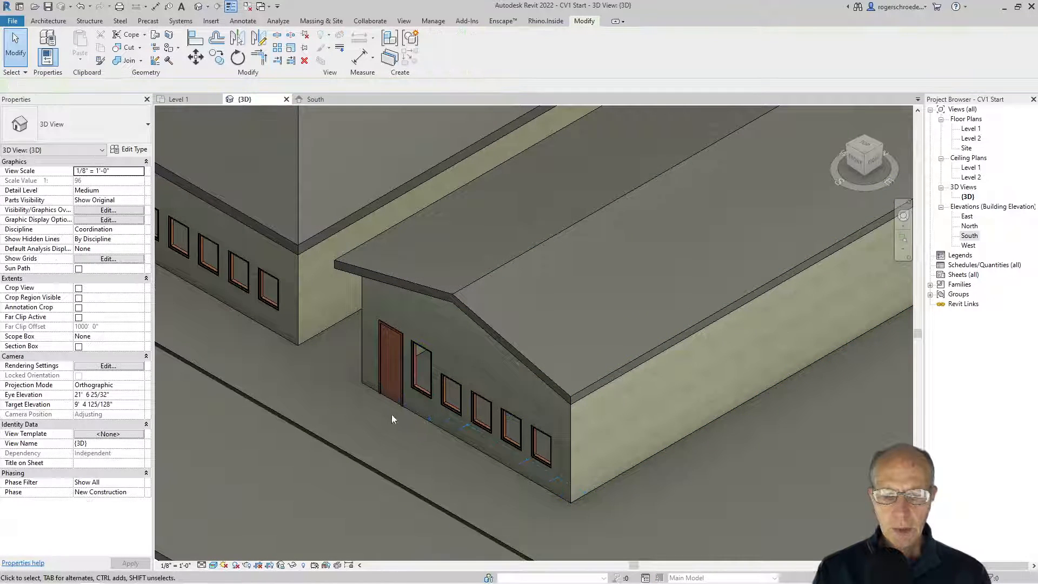
- In the South elevation, set the 36" x Tall window type's height to 6' 3" to match the door frame's top
click(316, 99)
scroll(589, 361, up, 5)
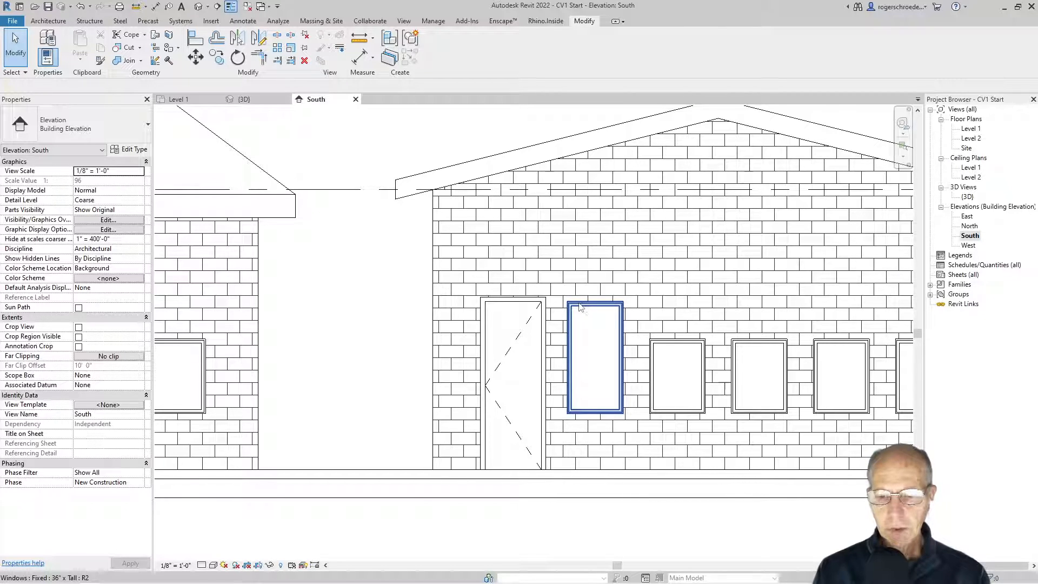
click(579, 306)
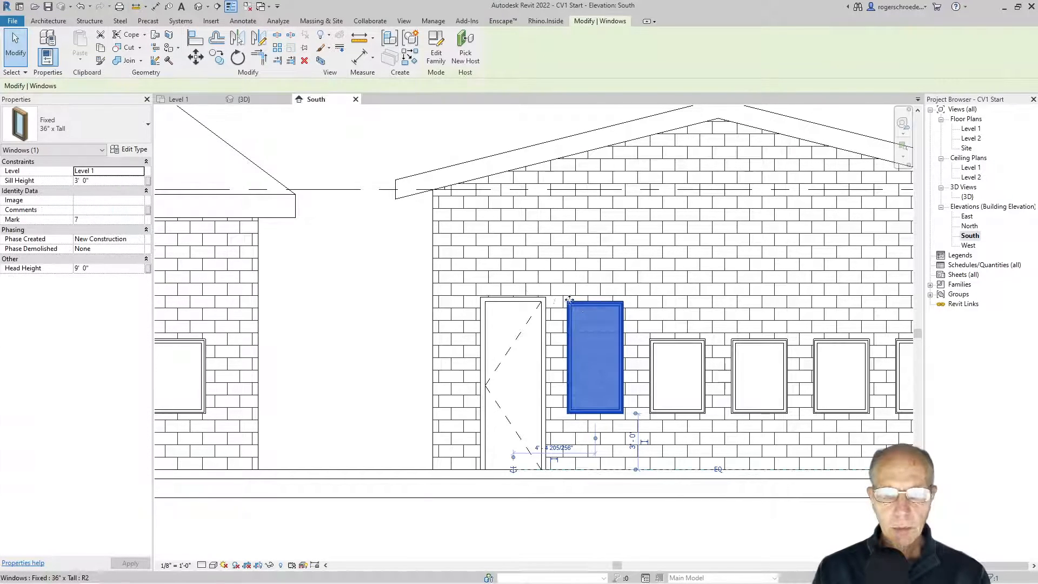
click(140, 152)
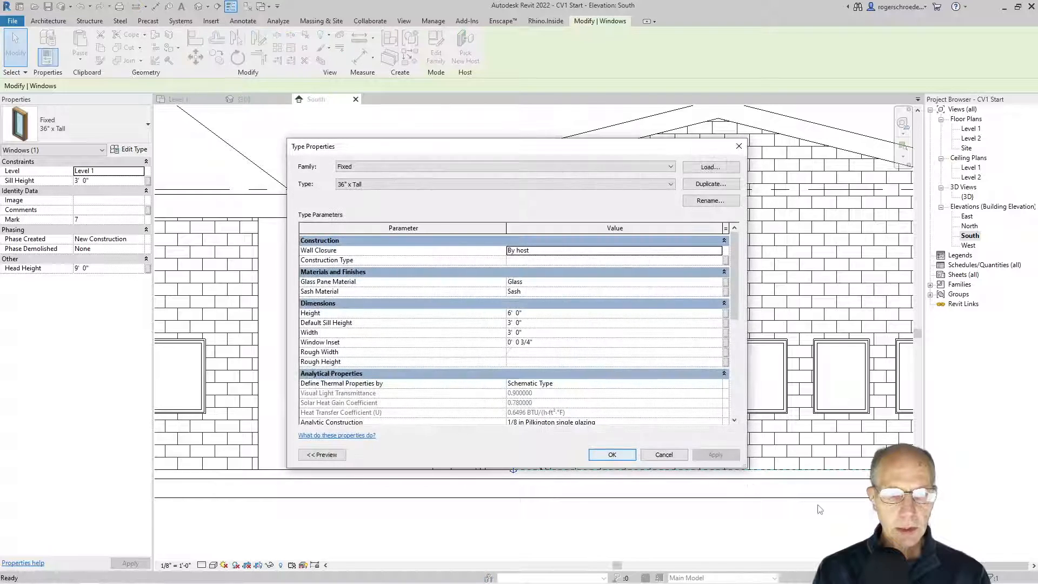
click(518, 314)
double_click(519, 313)
text(3)
click(611, 454)
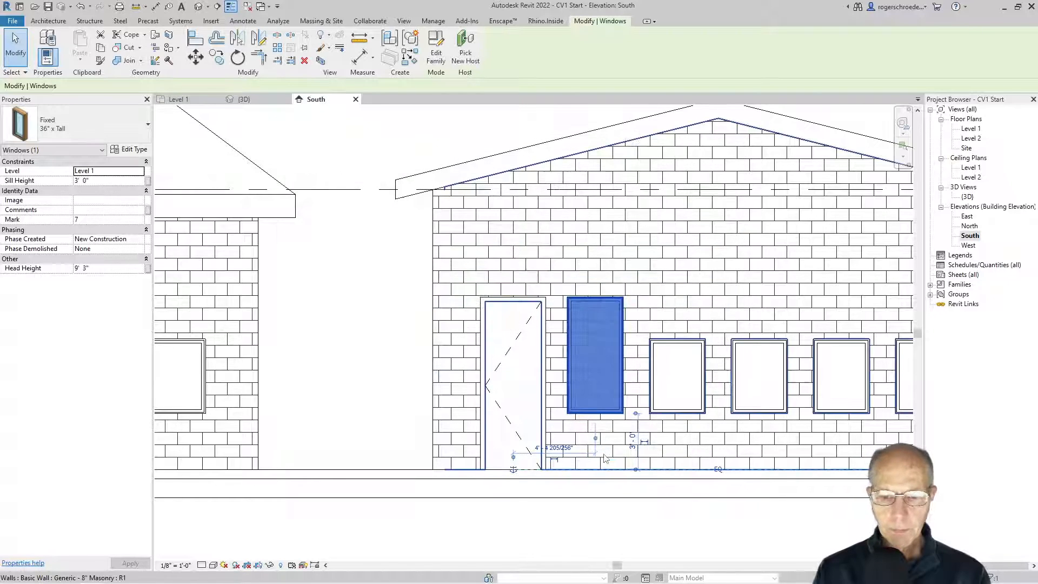
click(357, 210)
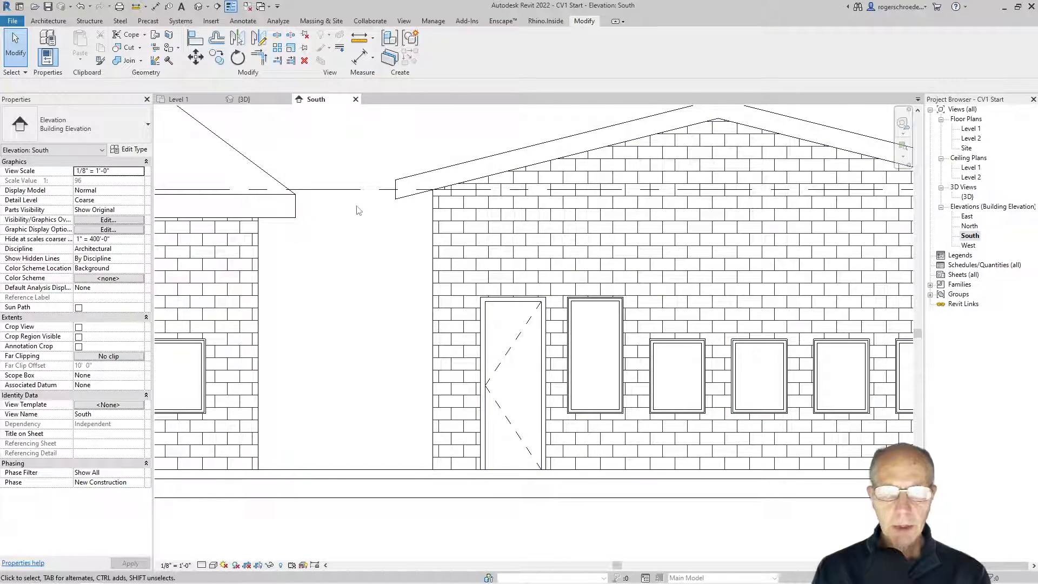
- In the 3D view, change the four remaining 36" x 48" windows on the copied building's front to 36" x Tall
click(241, 99)
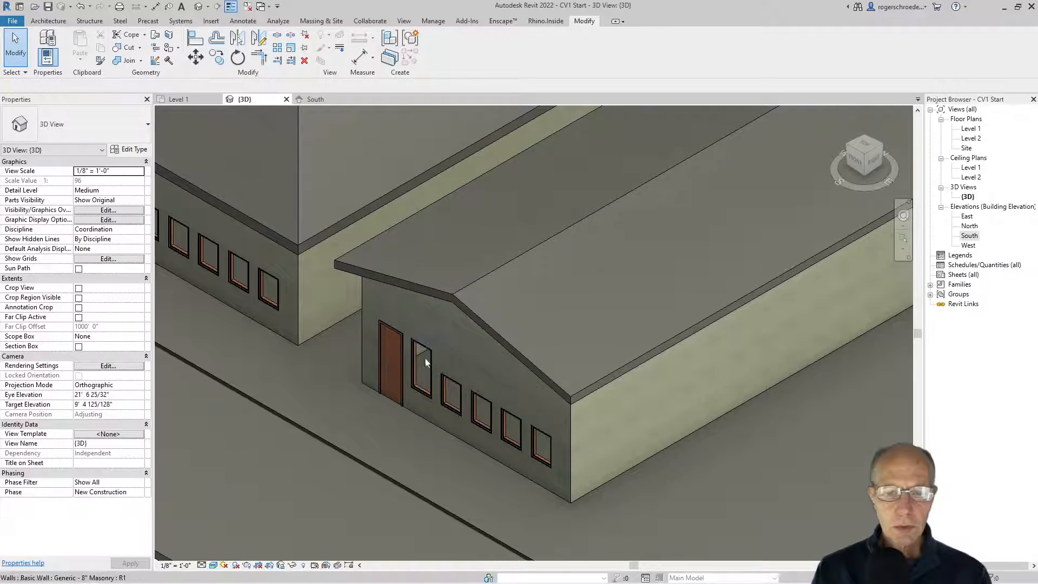
click(447, 412)
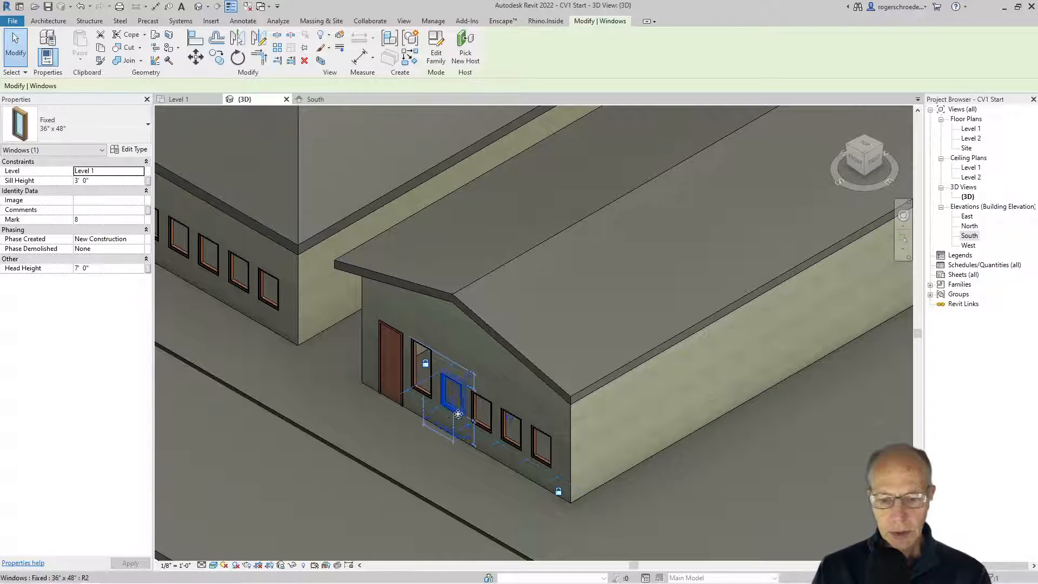
ctrl+click(482, 430)
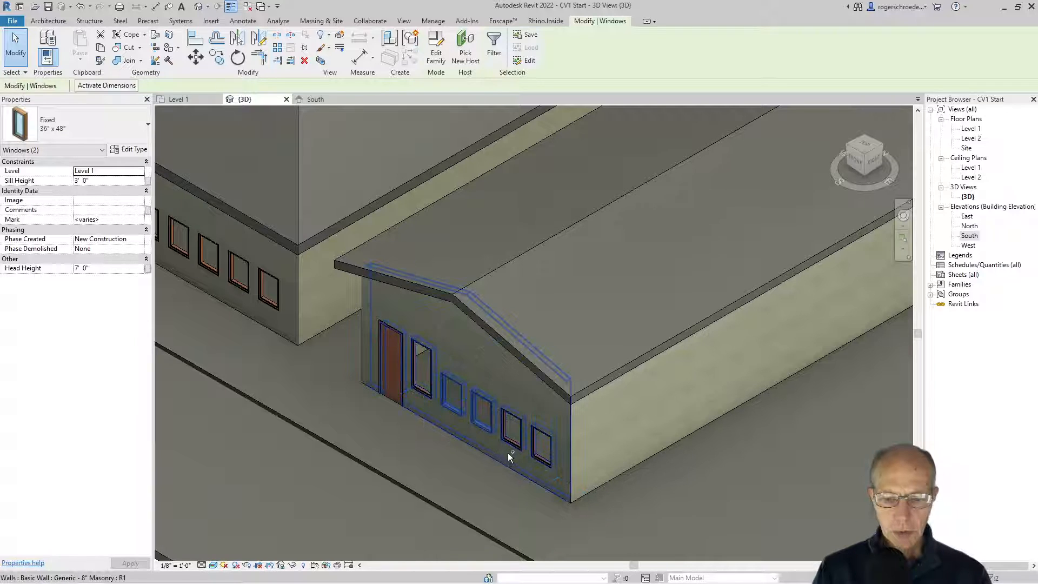
ctrl+click(513, 448)
ctrl+click(538, 462)
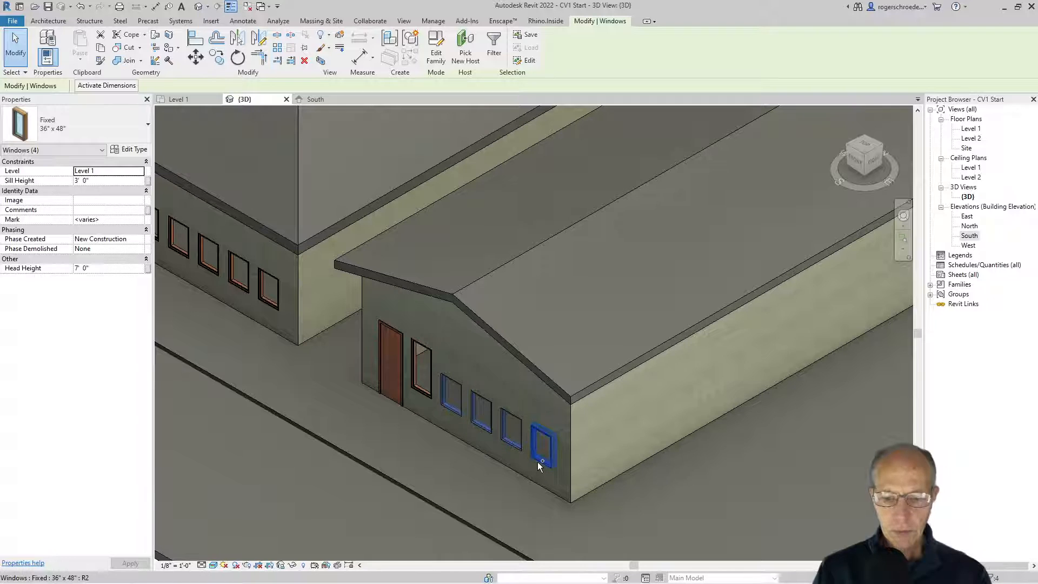
click(67, 131)
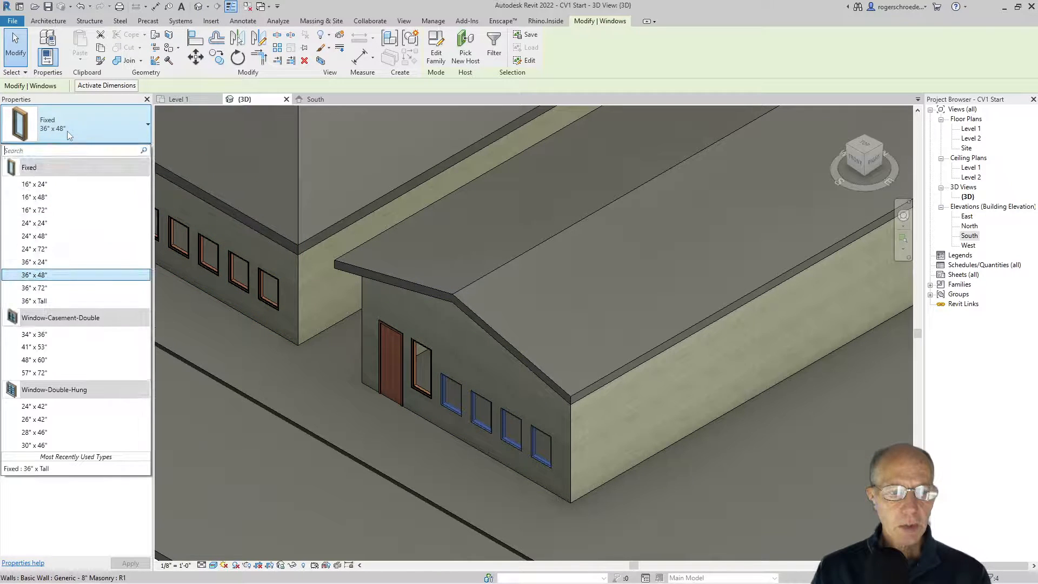
click(82, 302)
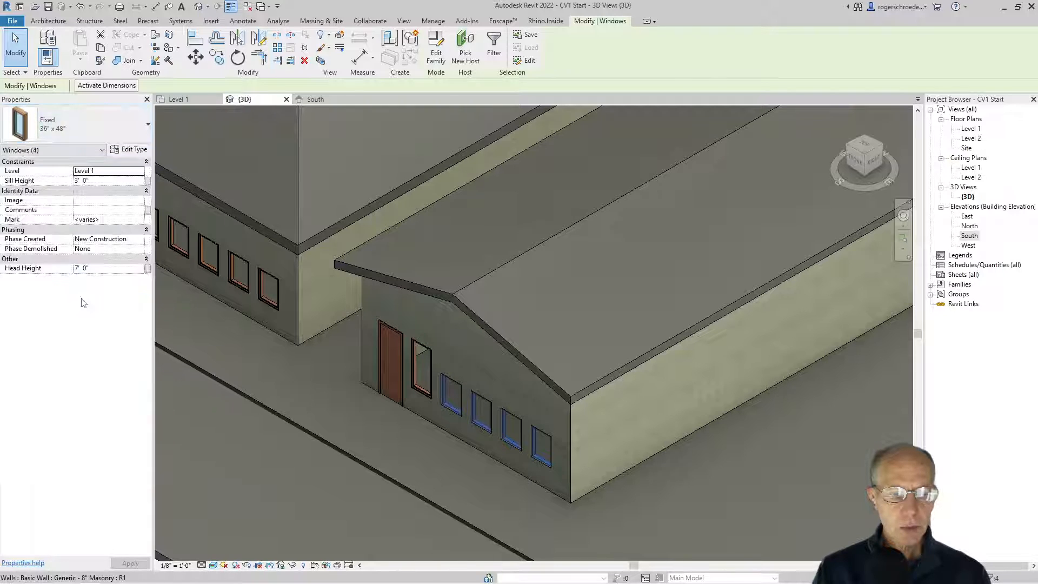
click(267, 474)
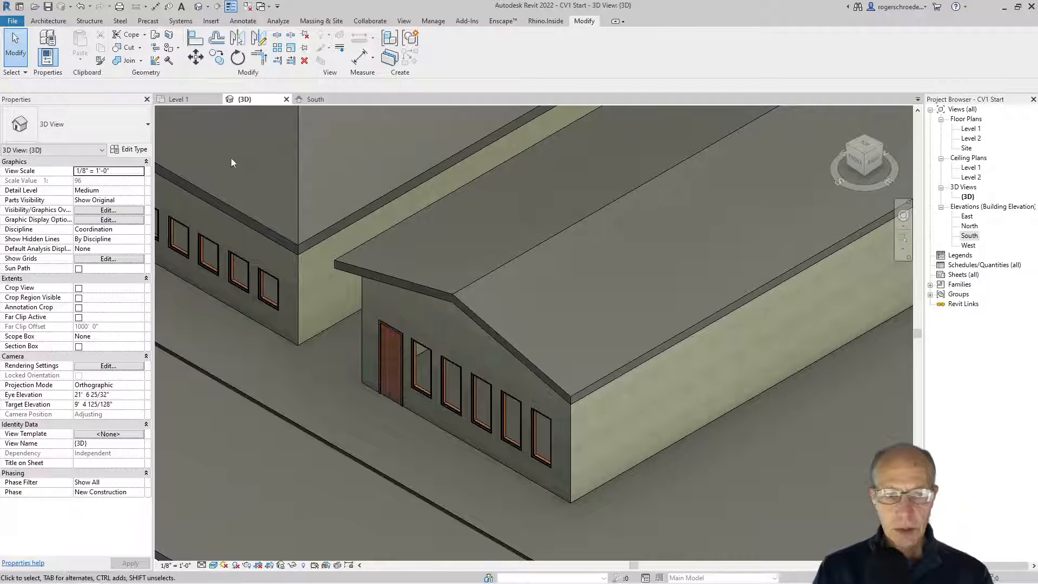
- Compare the fronts of both buildings side by side in the South elevation
click(309, 100)
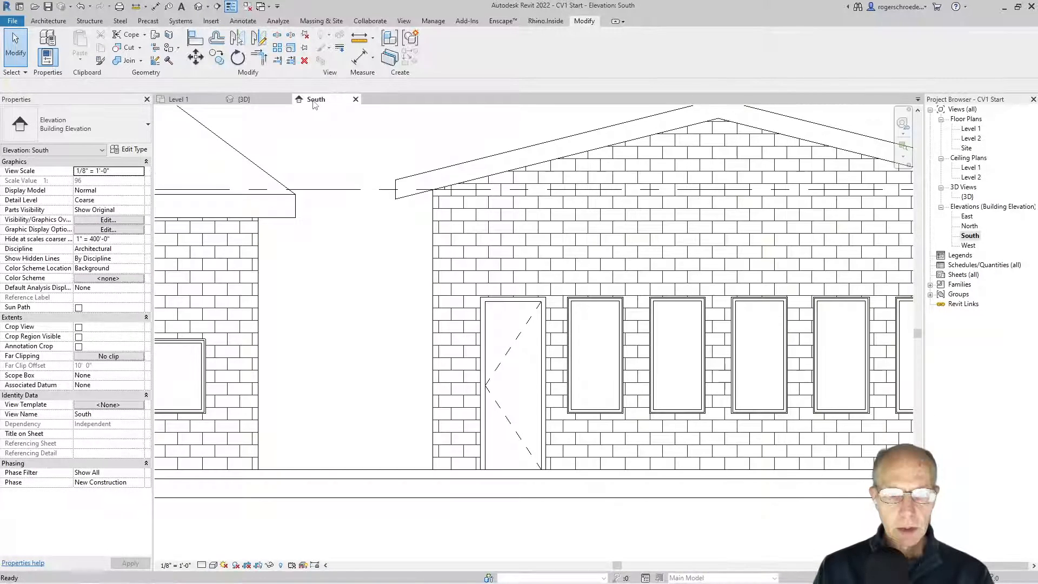
scroll(311, 316, down, 4)
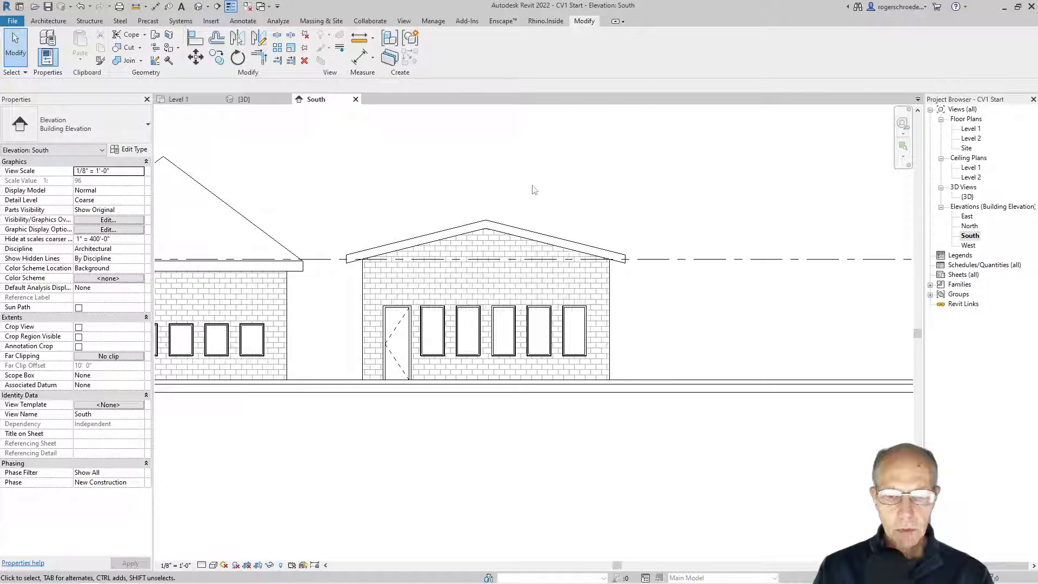
middle_drag(331, 359, 462, 387)
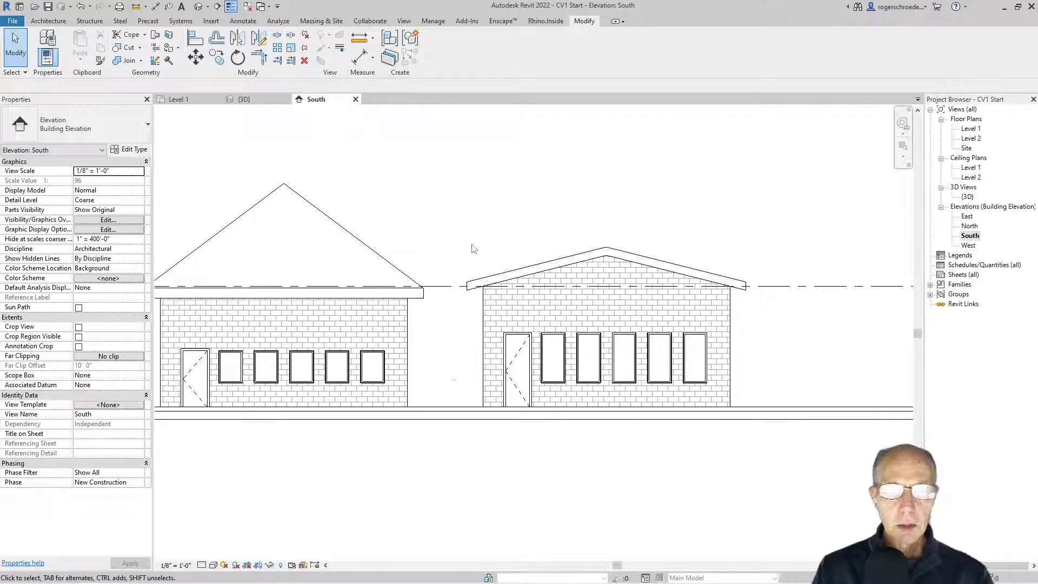